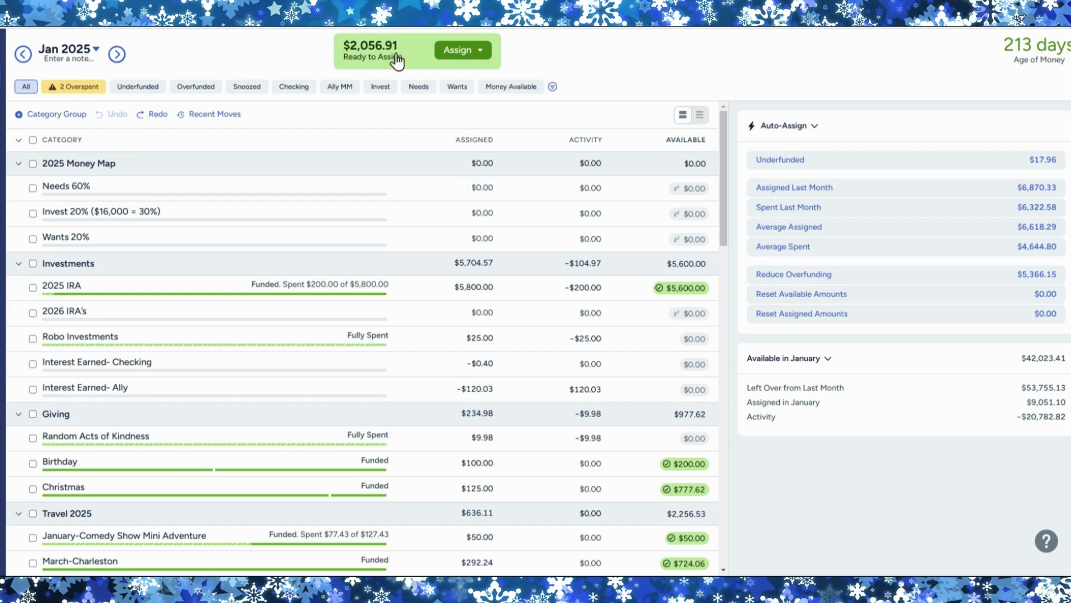
Assign 60% of the $2,056.91 ready to assign to the Needs 60% category for January 2025
left_click(488, 187)
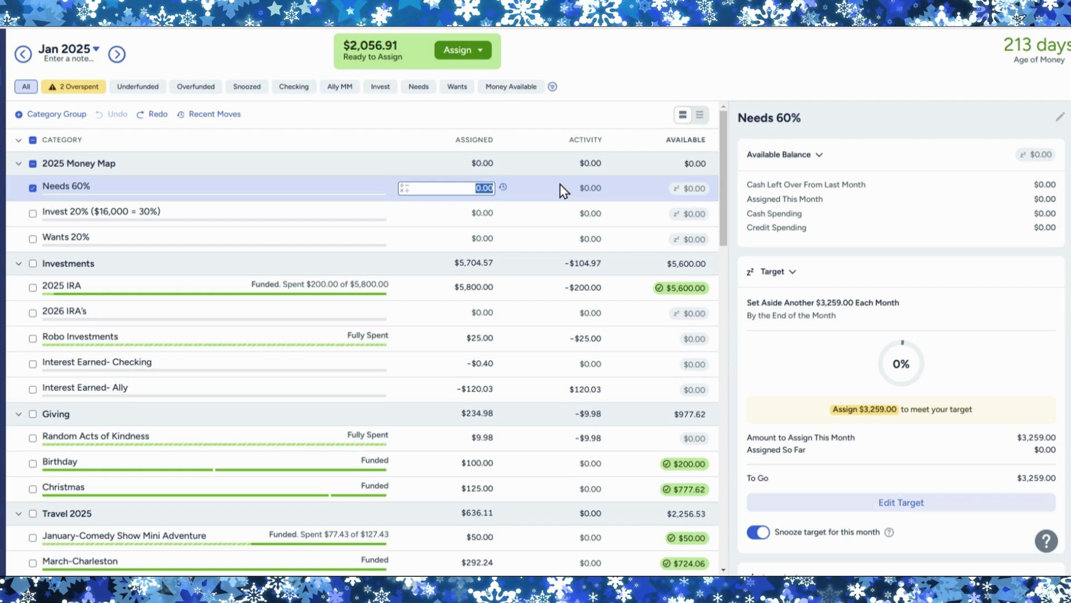
type("2056.91*.6")
key("Return")
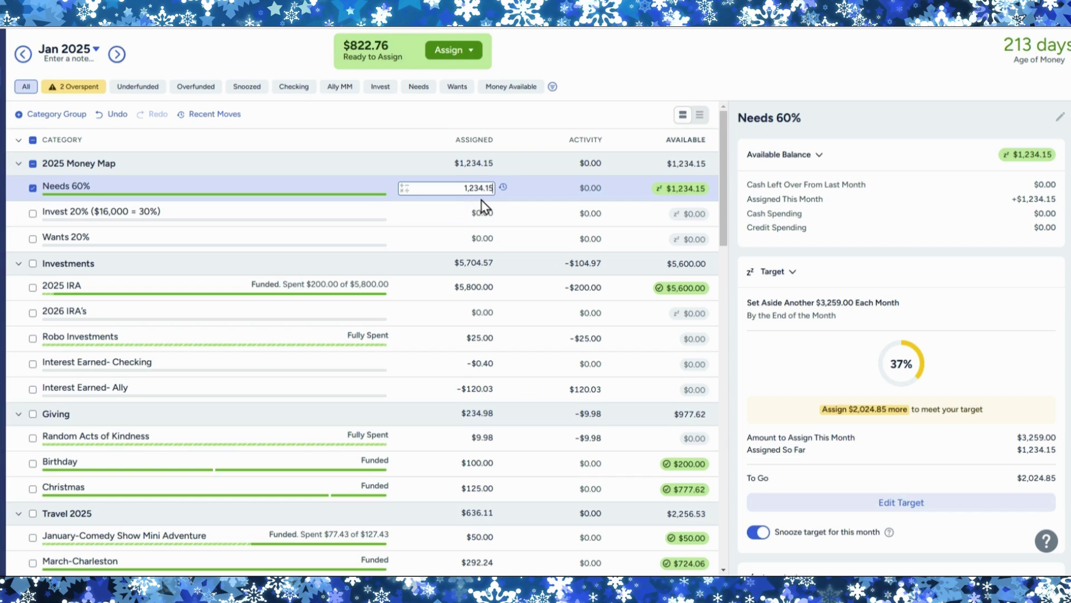
left_click(32, 190)
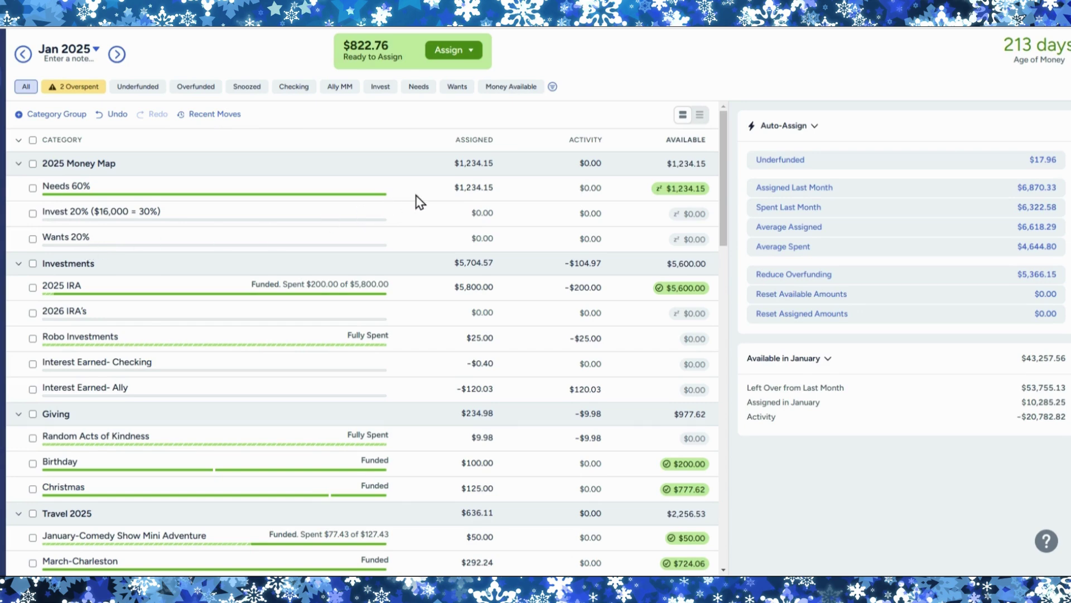
Assign half of the remaining $822.76 to the Invest 20% category
left_click(485, 212)
left_click(487, 213)
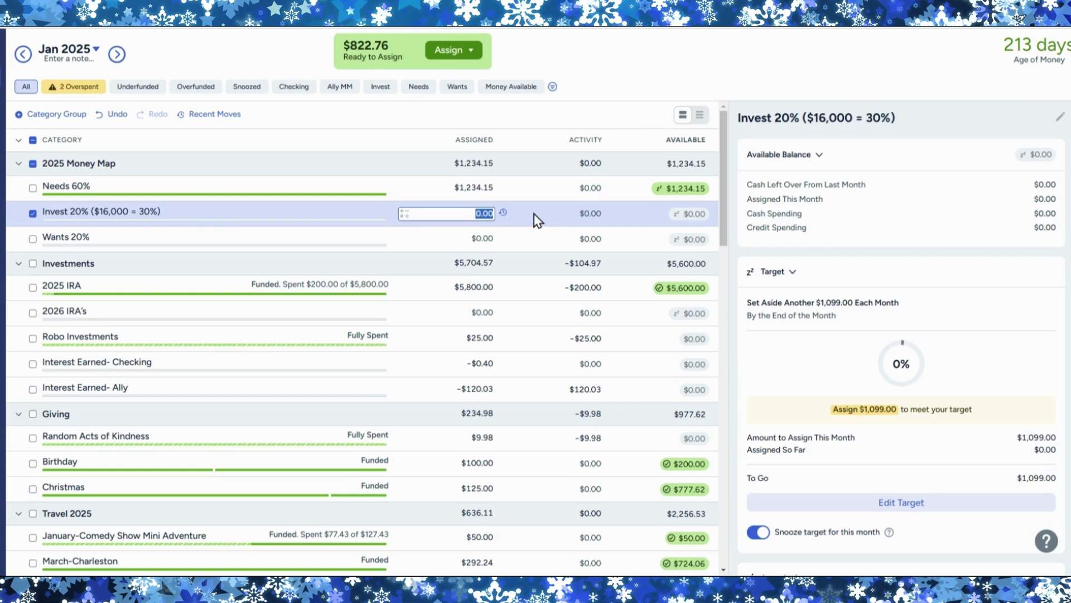
type("822.76/2")
key("Return")
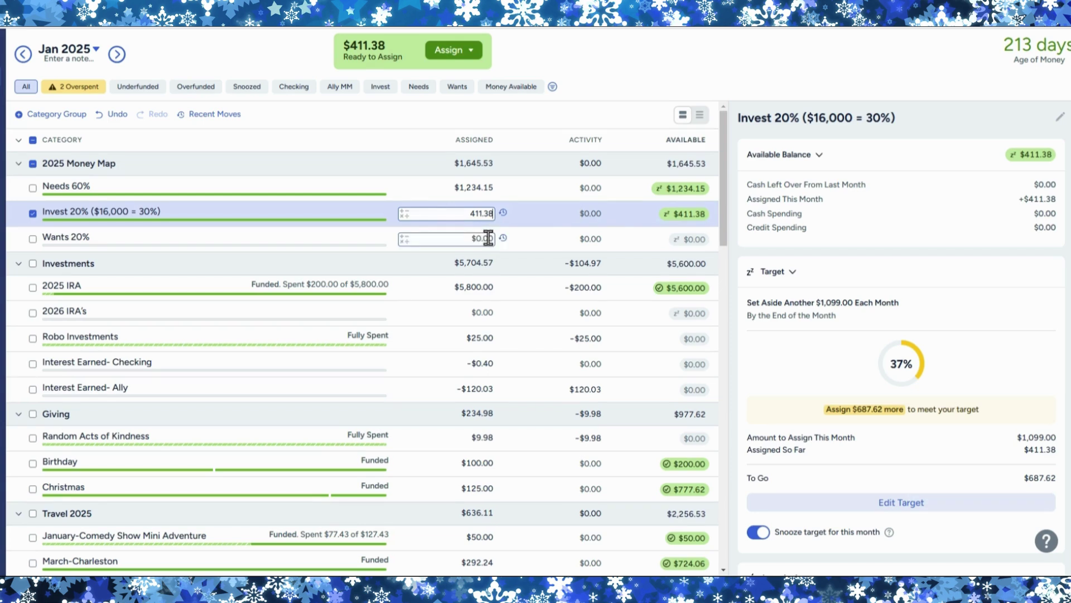
Assign $411.38 to the Wants 20% category
left_click(498, 234)
left_click(498, 234)
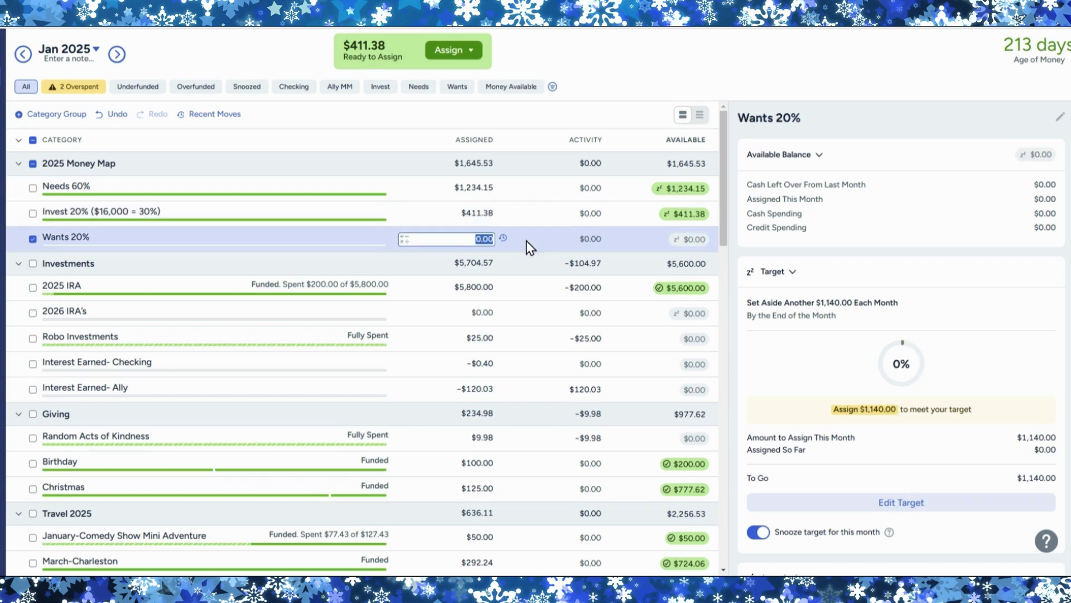
type("411.38")
left_click(33, 240)
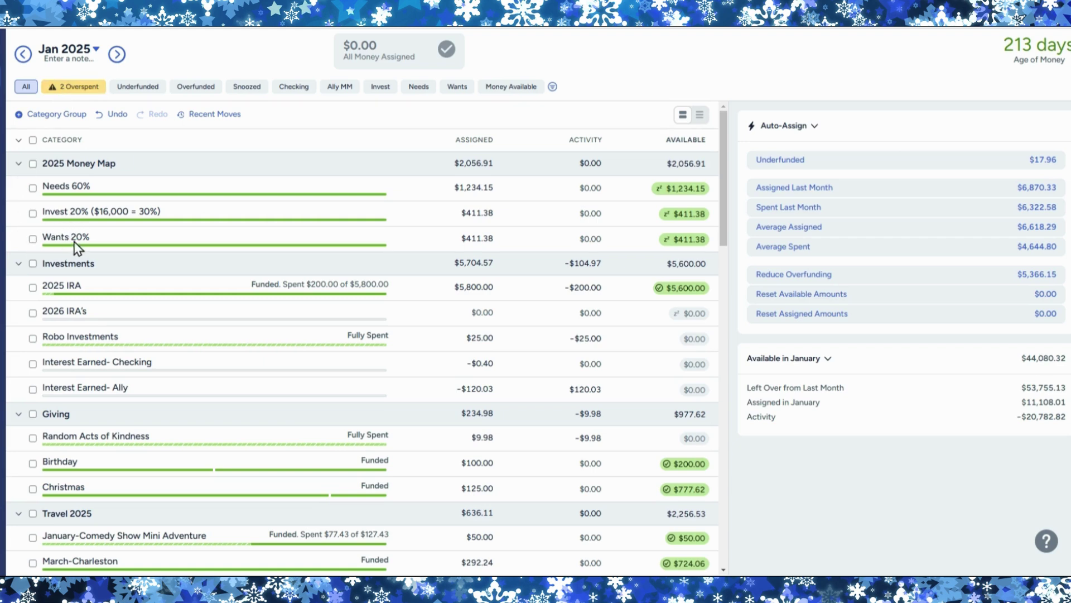
Filter the budget to overspent categories and cover the Shopping overspending with money from Wants 20%
left_click(89, 95)
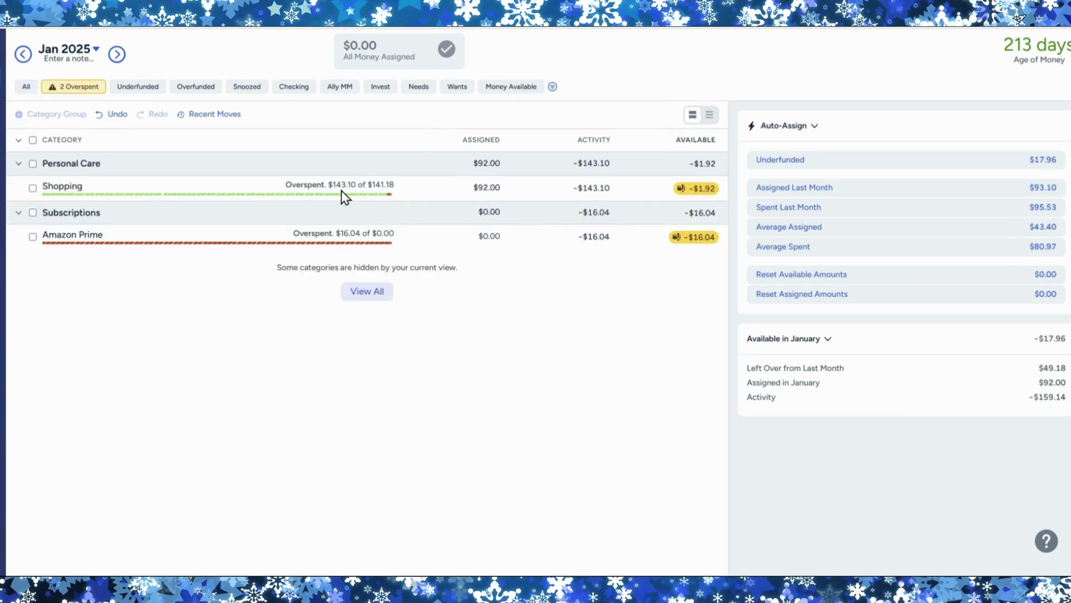
left_click(708, 193)
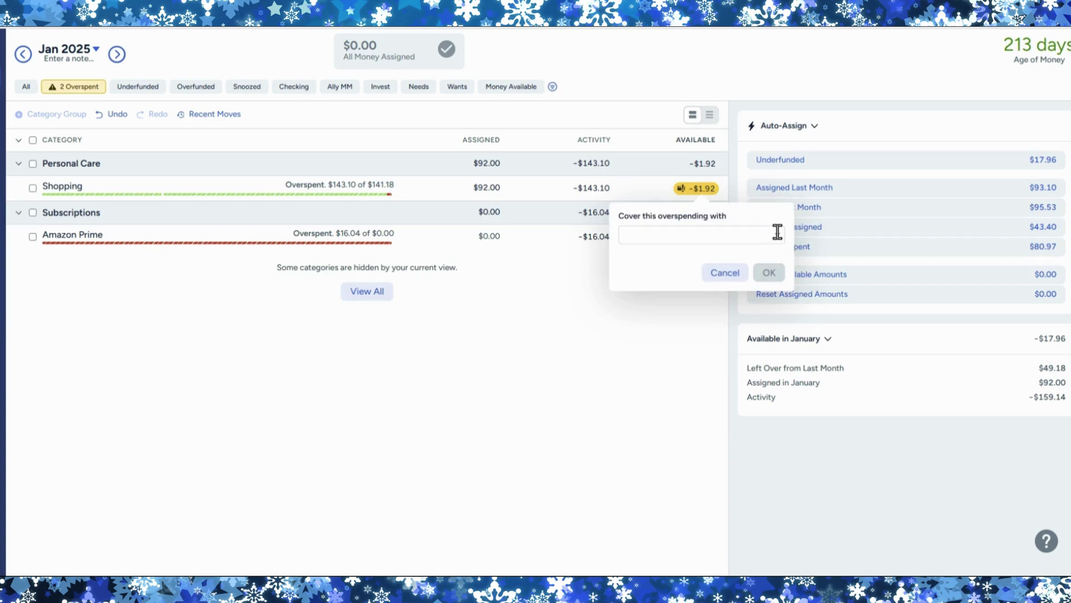
left_click(779, 244)
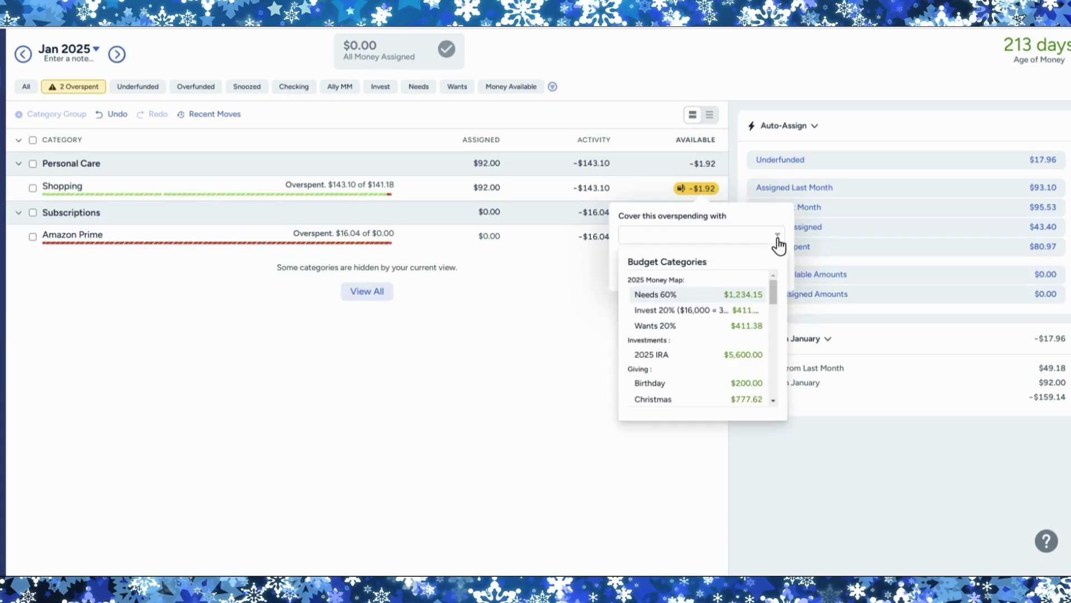
left_click(704, 334)
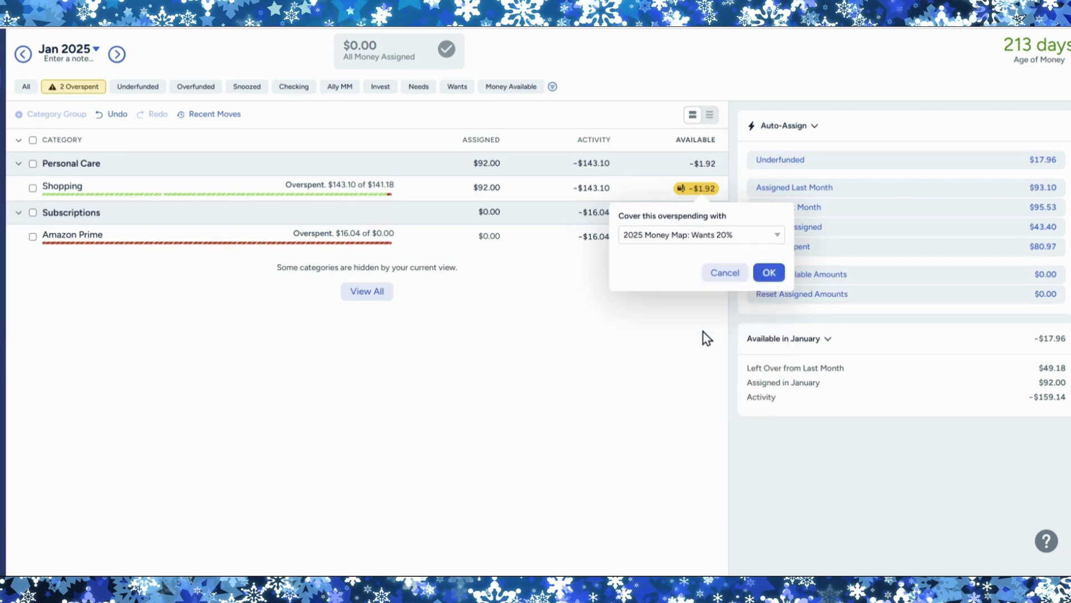
left_click(769, 273)
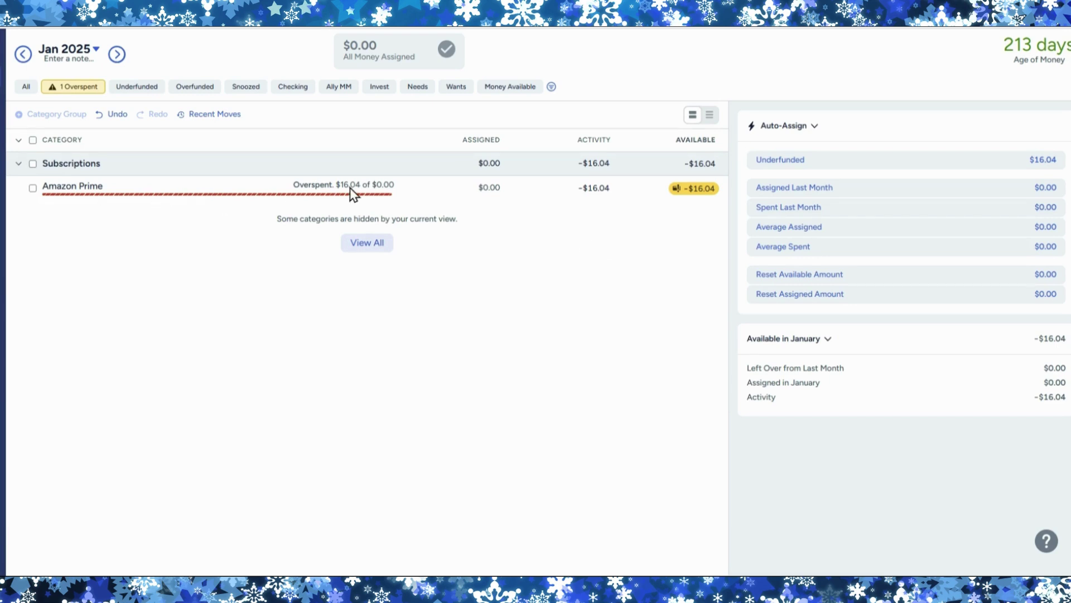
Cover the Amazon Prime overspending with money from Wants 20% and return to viewing all categories
left_click(703, 193)
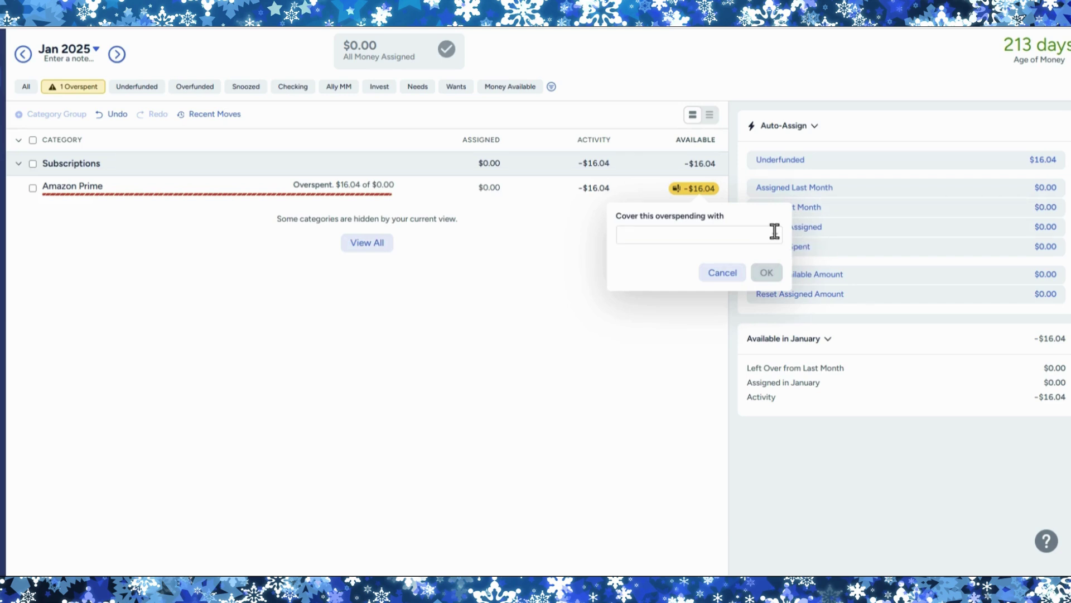
left_click(775, 239)
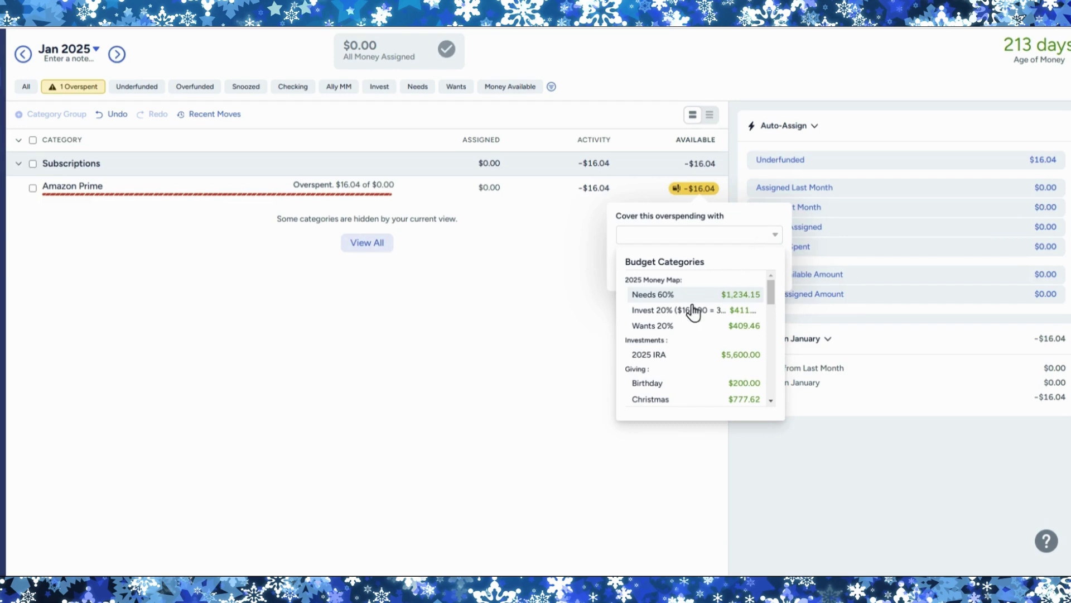
left_click(682, 326)
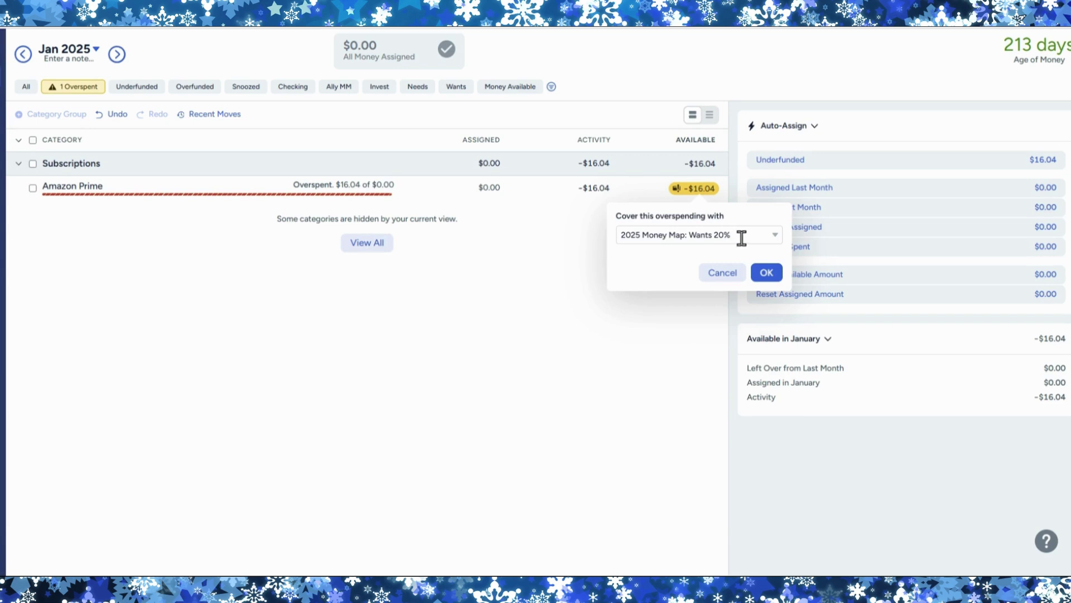
left_click(767, 274)
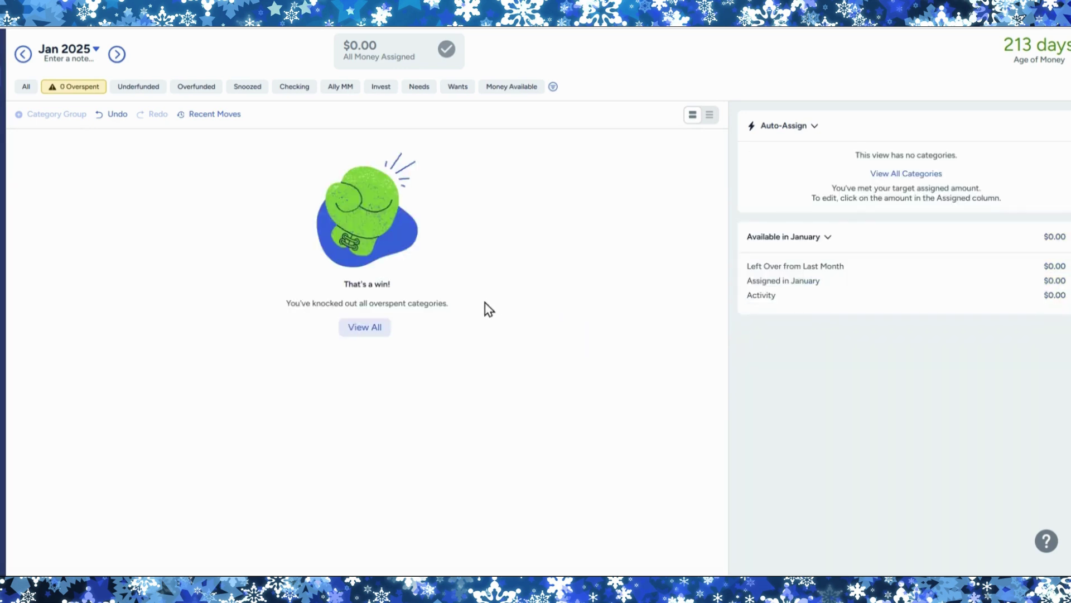
left_click(367, 333)
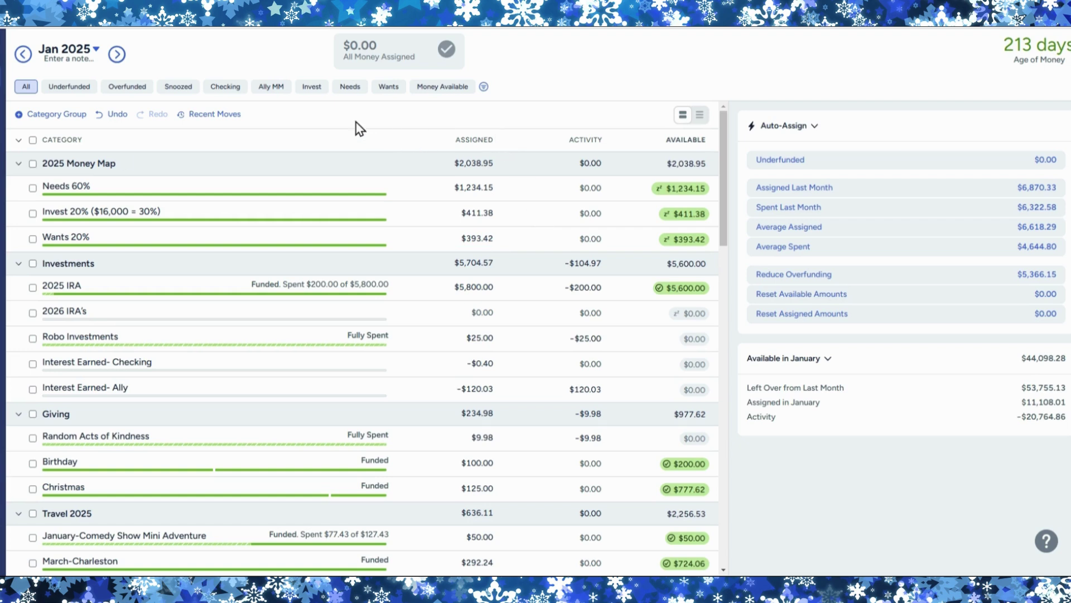
Show only the Needs categories and clear the amount assigned to Needs 60% so it can be distributed
left_click(350, 89)
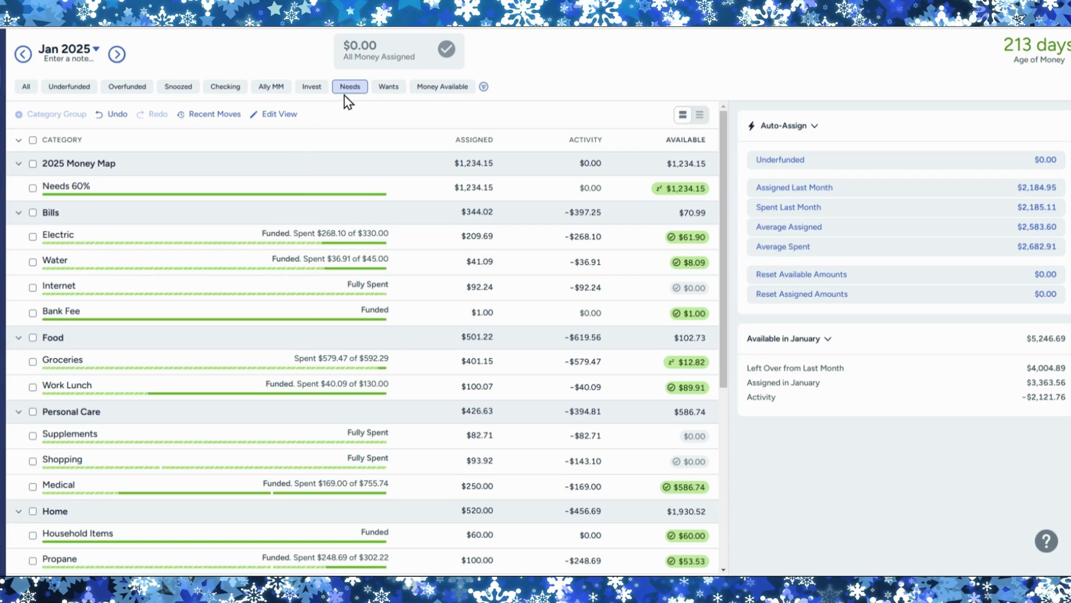
left_click(471, 187)
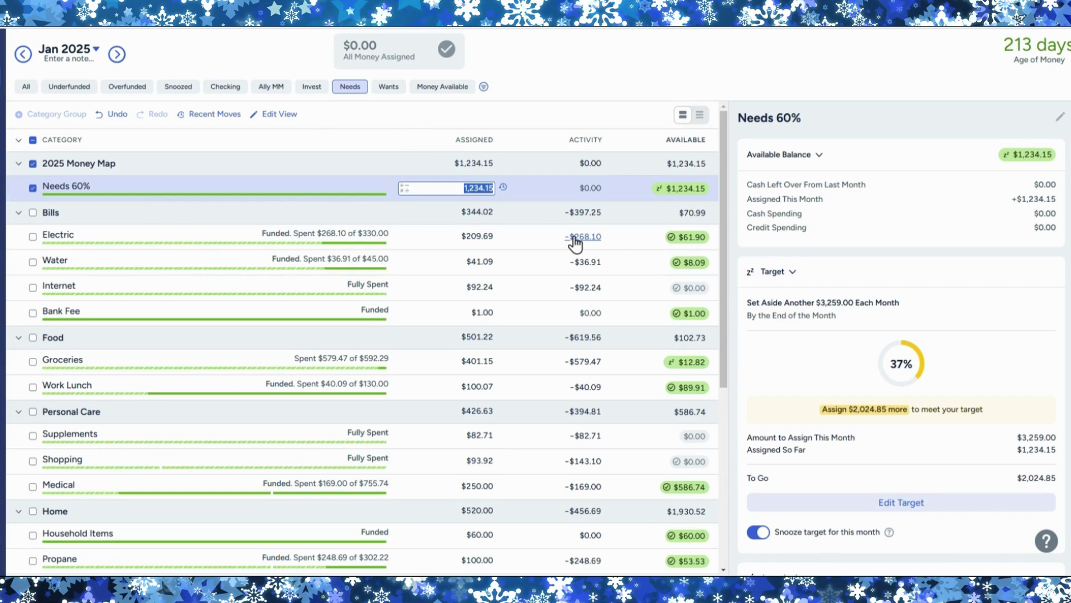
key("BackSpace")
key("Return")
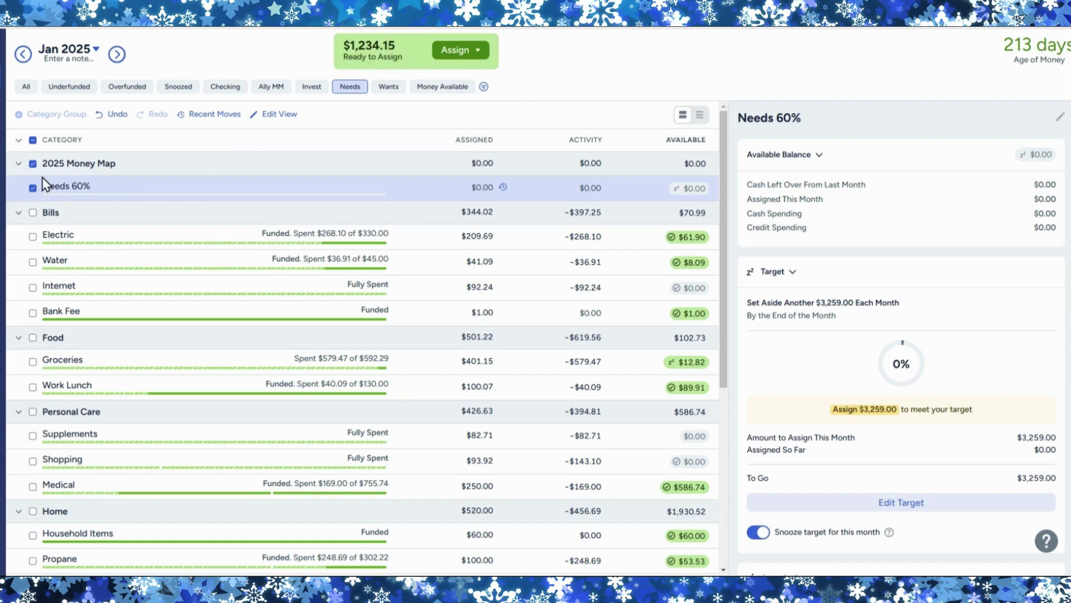
left_click(33, 163)
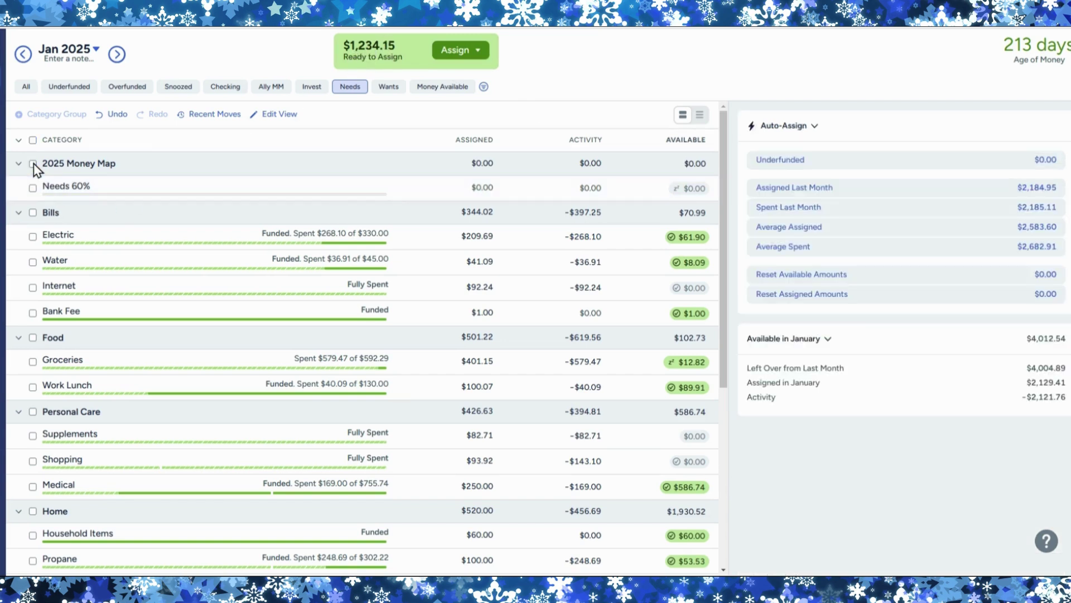
Check the January underfunded amount for all needs categories outside 2025 Money Map, and review their funding from Bills through Cars
left_click(32, 140)
left_click(33, 163)
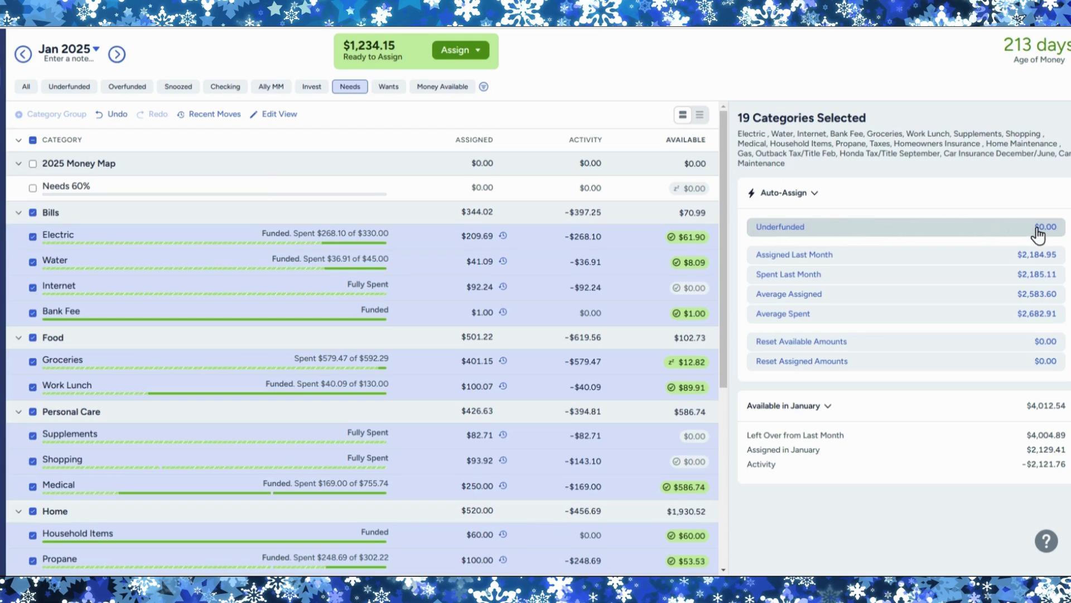
left_click(33, 140)
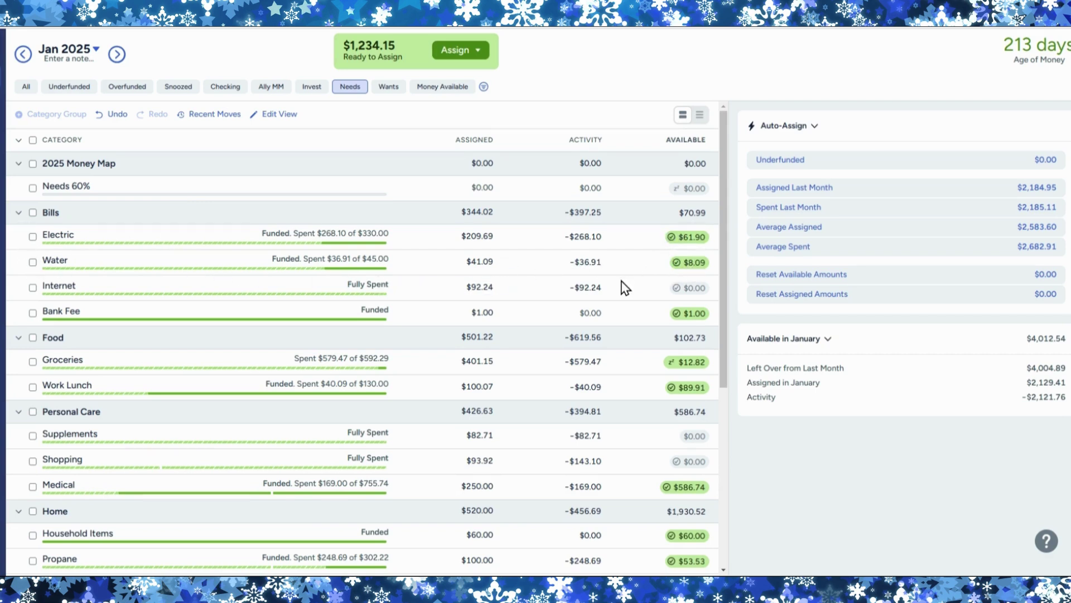
scroll(44, 321, "down", 1)
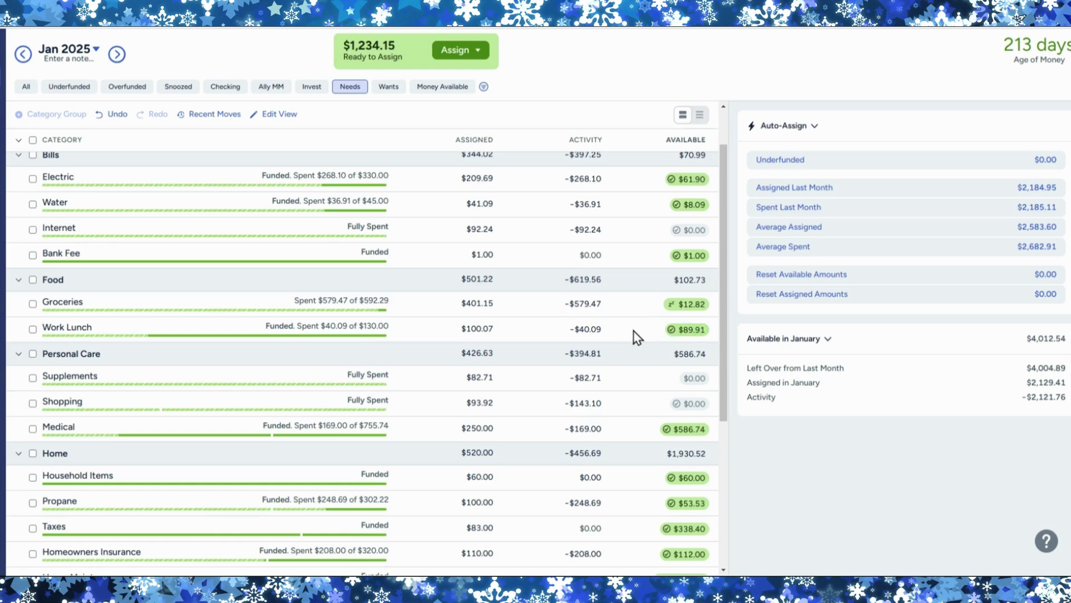
scroll(143, 396, "down", 2)
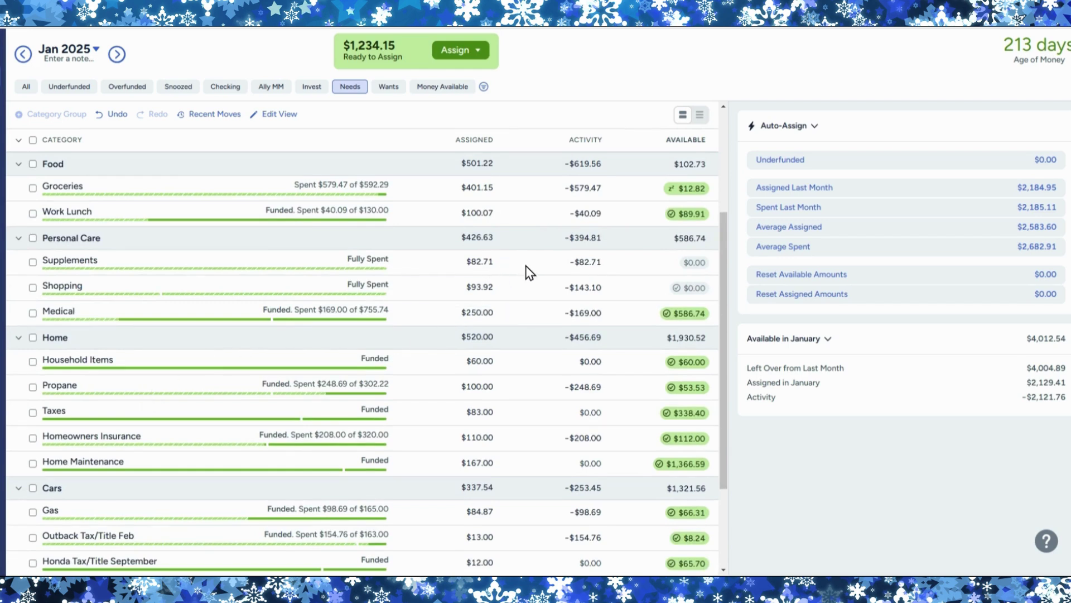
scroll(524, 330, "down", 2)
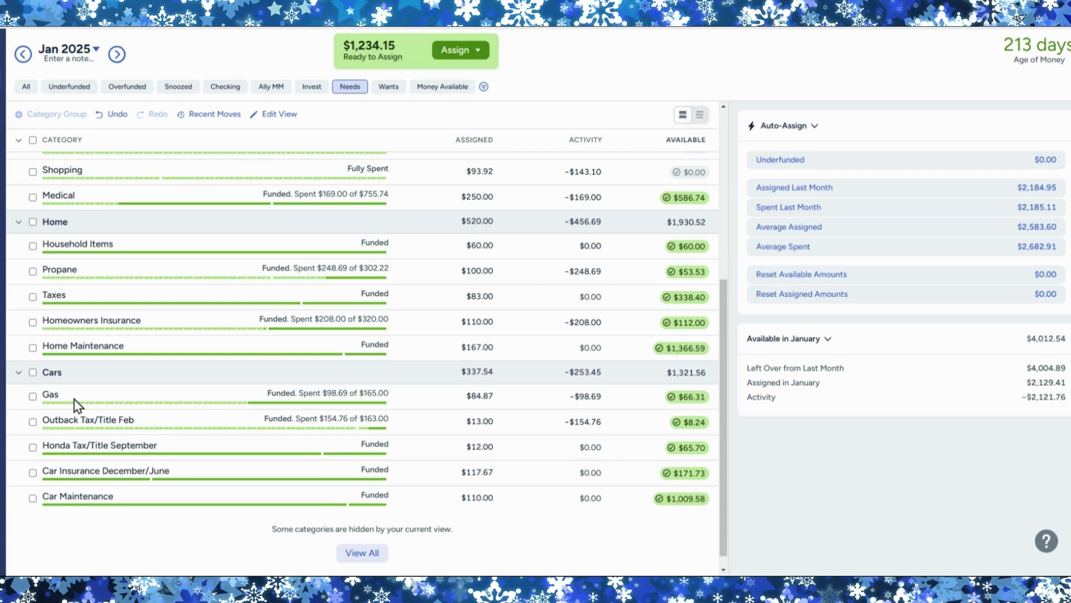
scroll(136, 387, "up", 4)
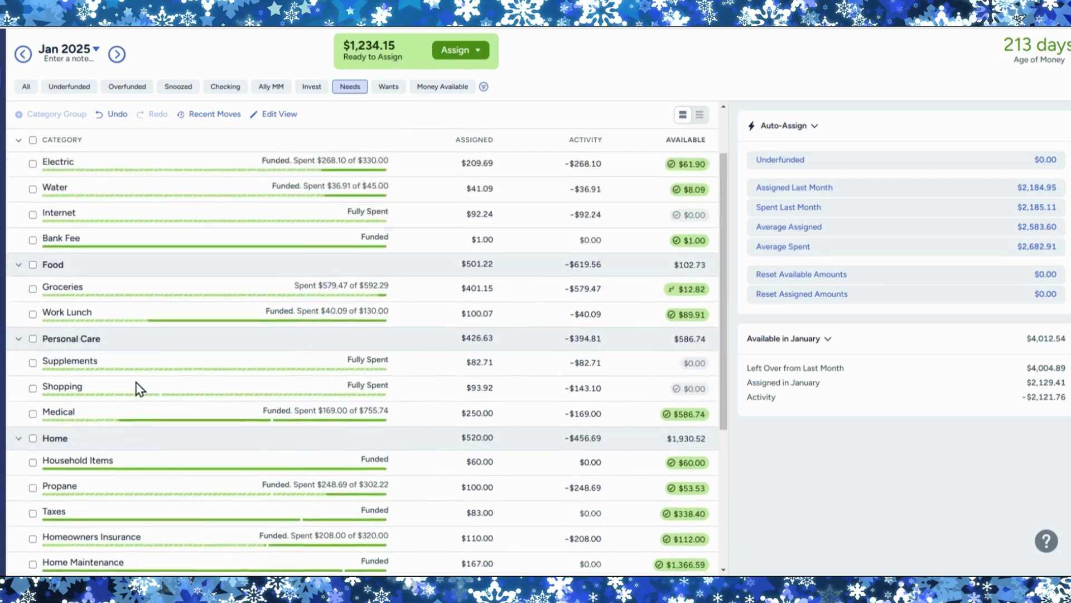
scroll(136, 386, "up", 2)
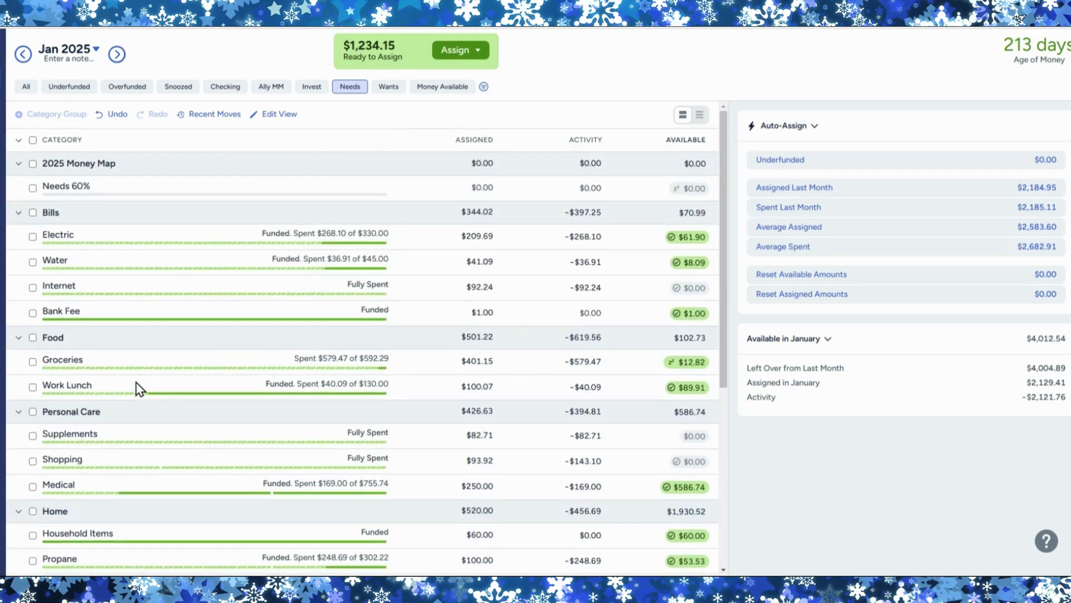
Go to February 2025 in the Needs view and examine the targets of the Electric and Water categories
left_click(116, 54)
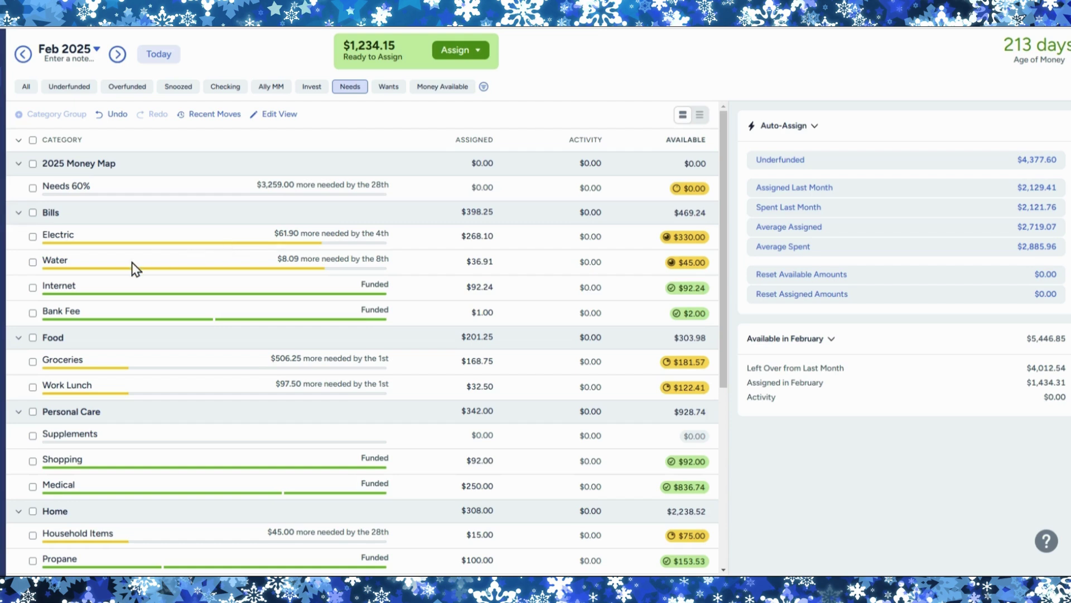
left_click(32, 236)
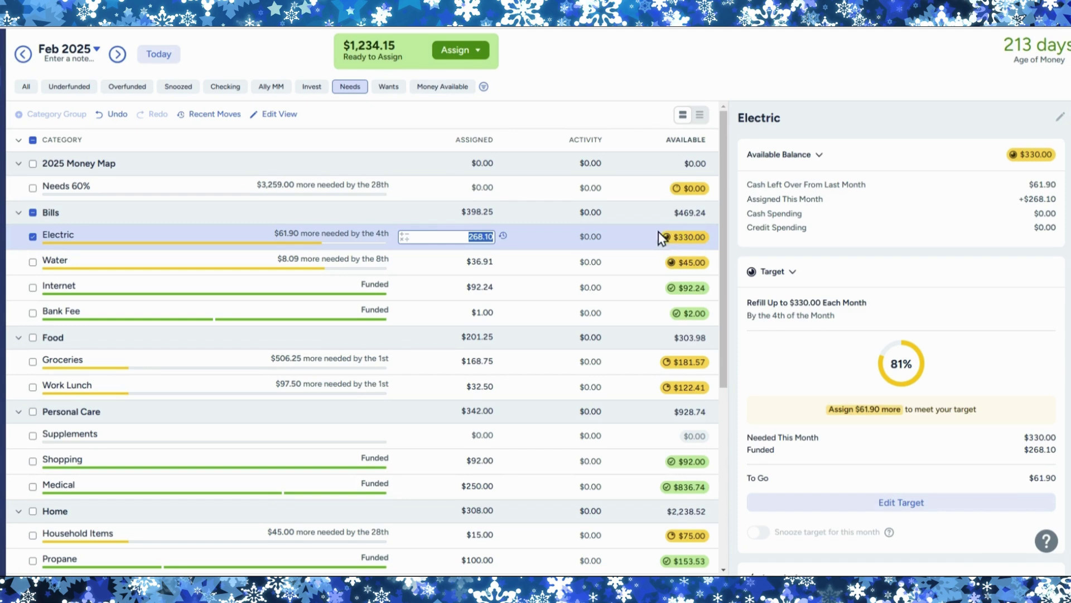
left_click(35, 241)
left_click(33, 237)
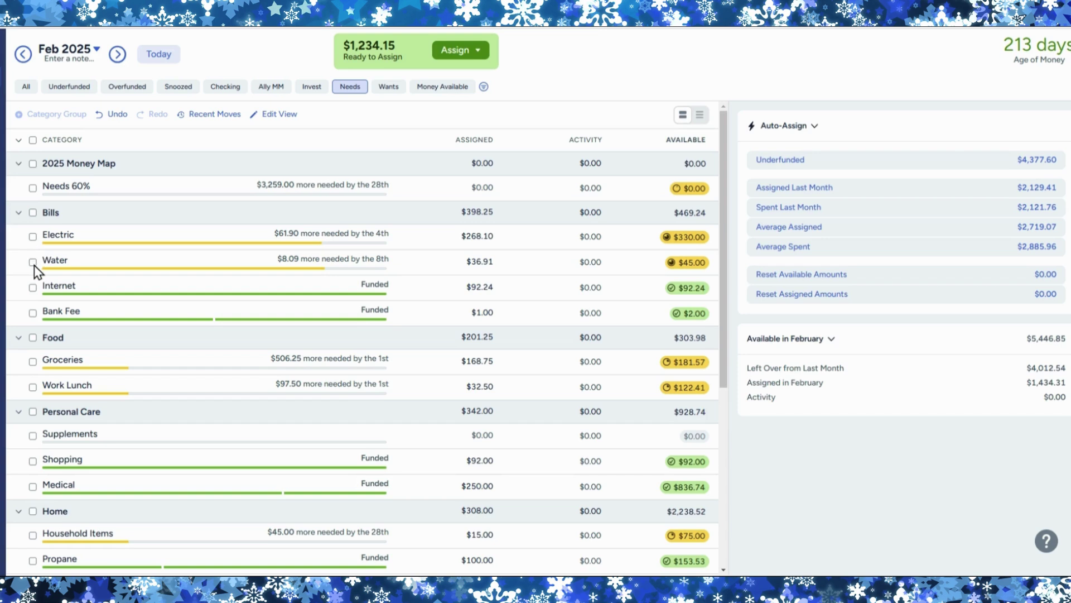
left_click(33, 263)
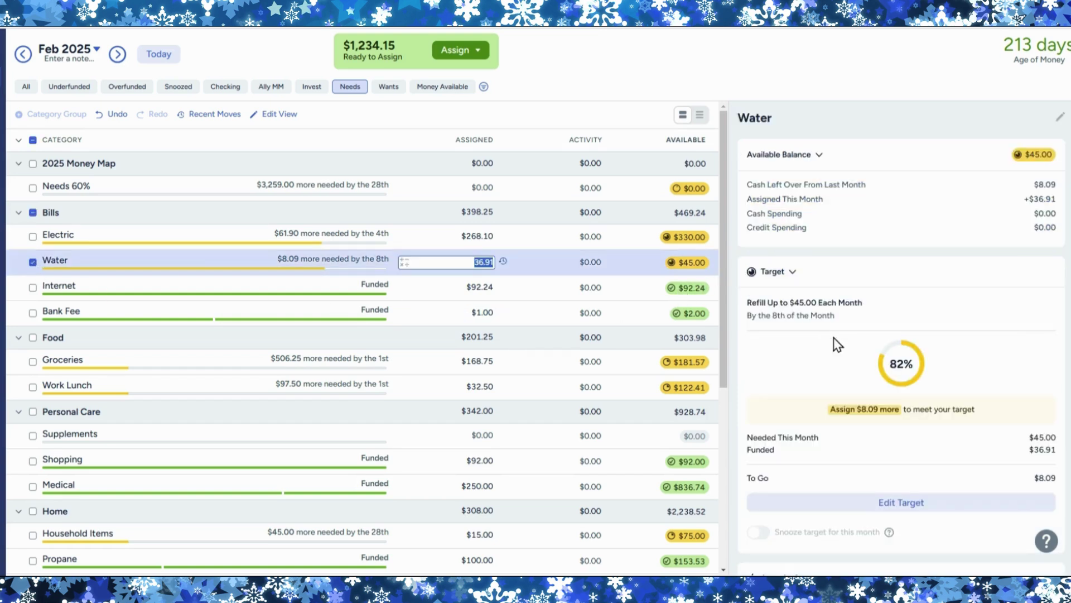
scroll(836, 344, "down", 1)
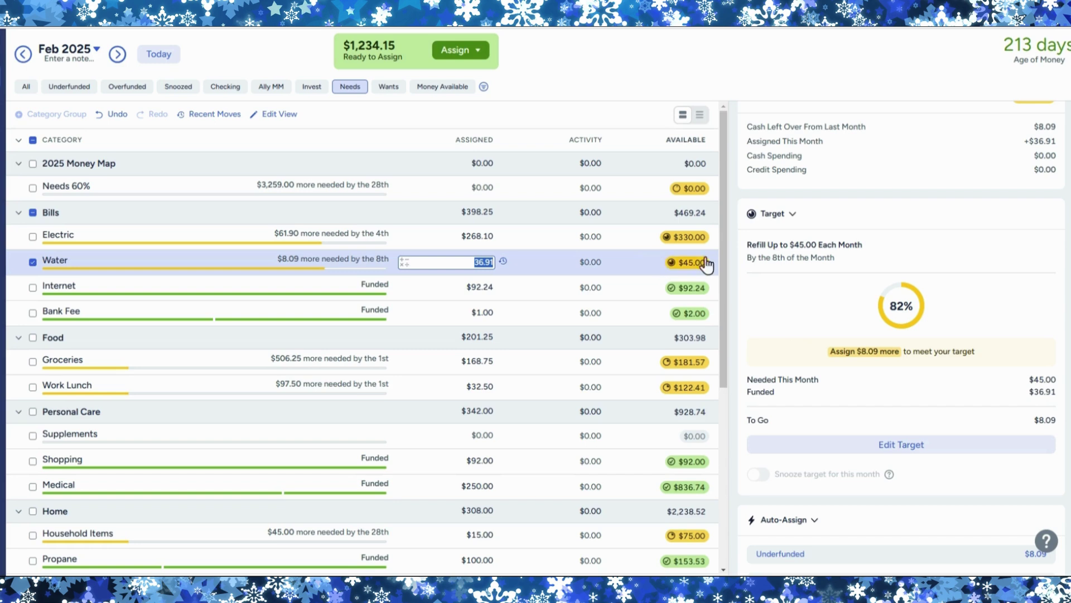
left_click(32, 263)
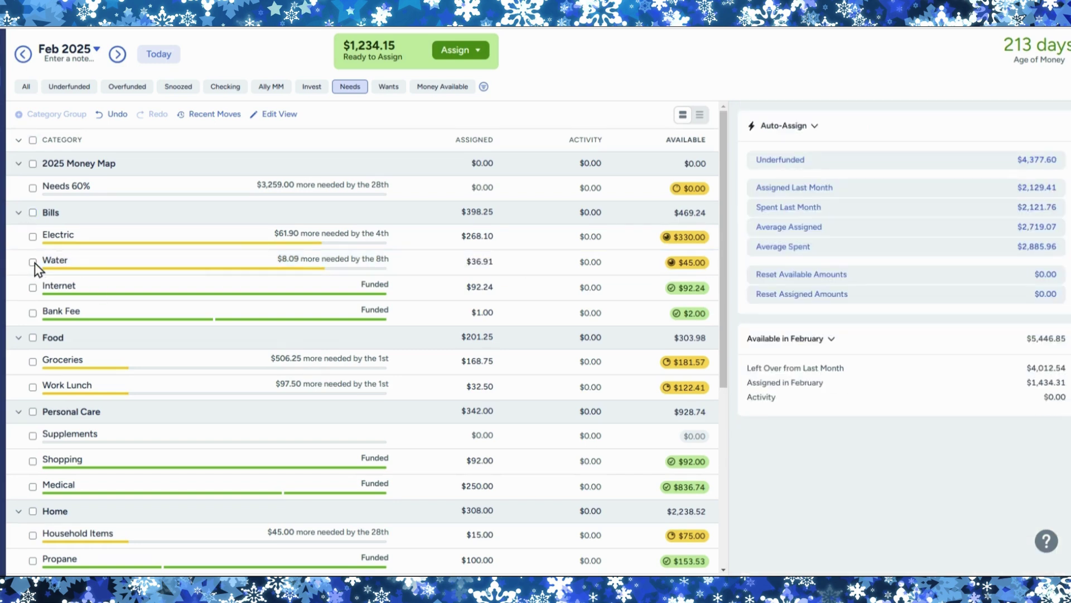
scroll(37, 268, "down", 1)
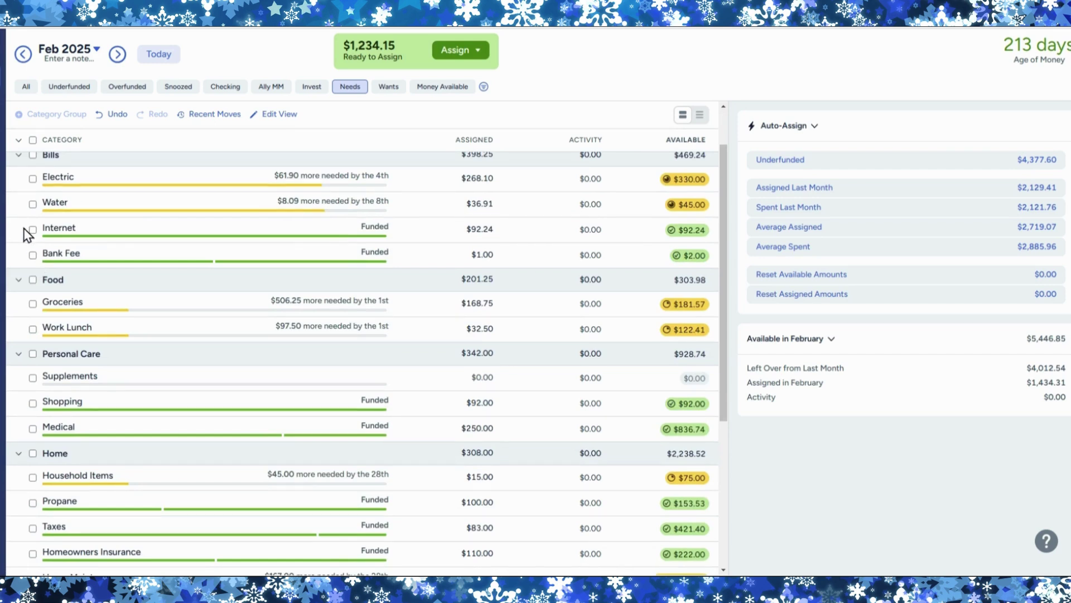
Increase the February amount assigned to Groceries by half of the $506.25 still needed
scroll(20, 263, "down", 1)
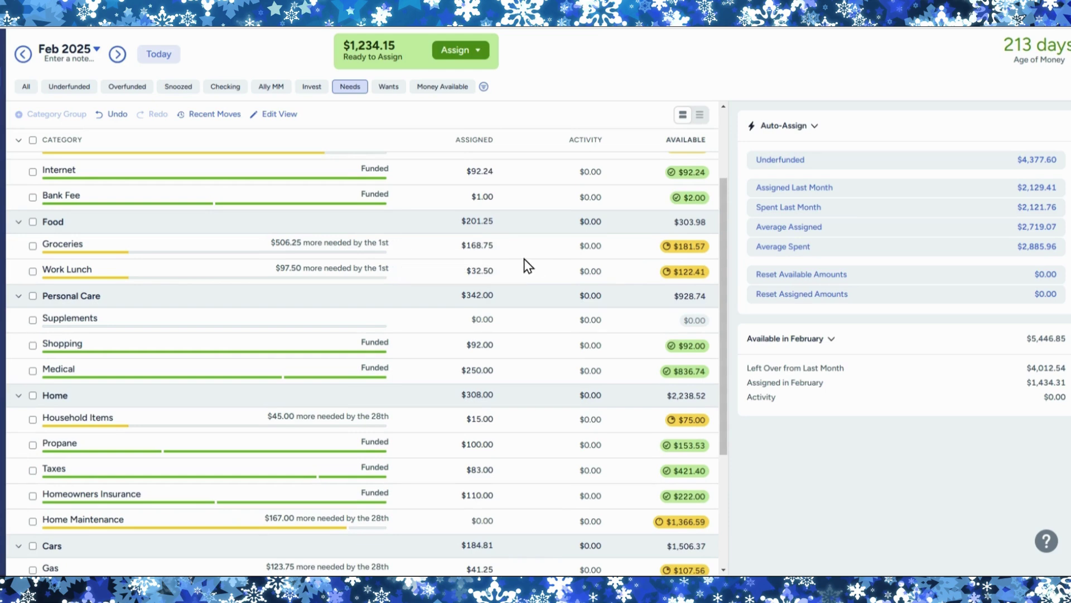
left_click(34, 248)
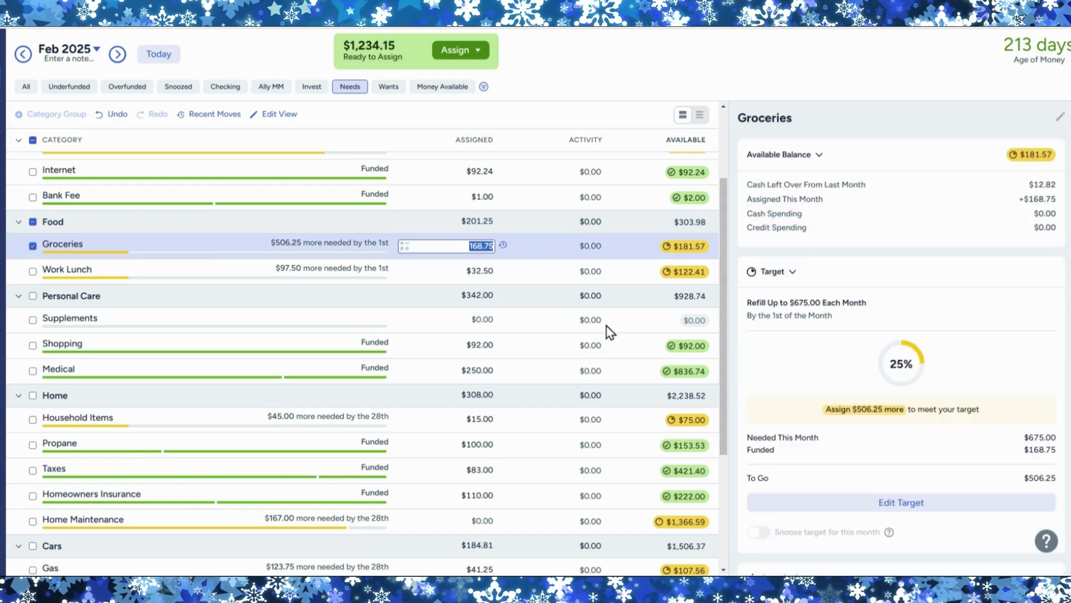
scroll(804, 392, "down", 1)
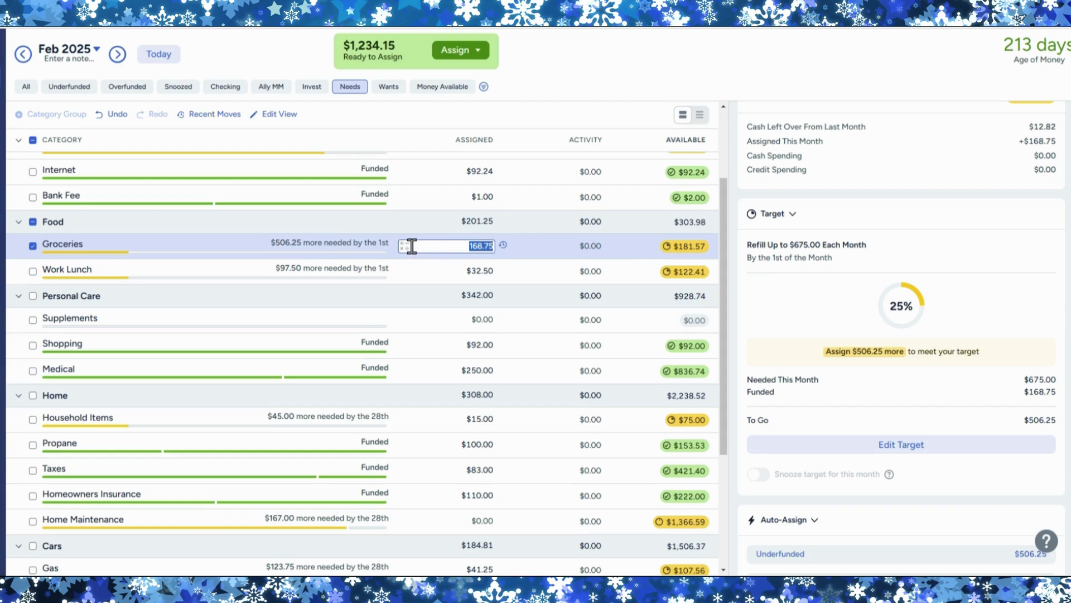
key("Right")
type("+506.25/2")
key("Return")
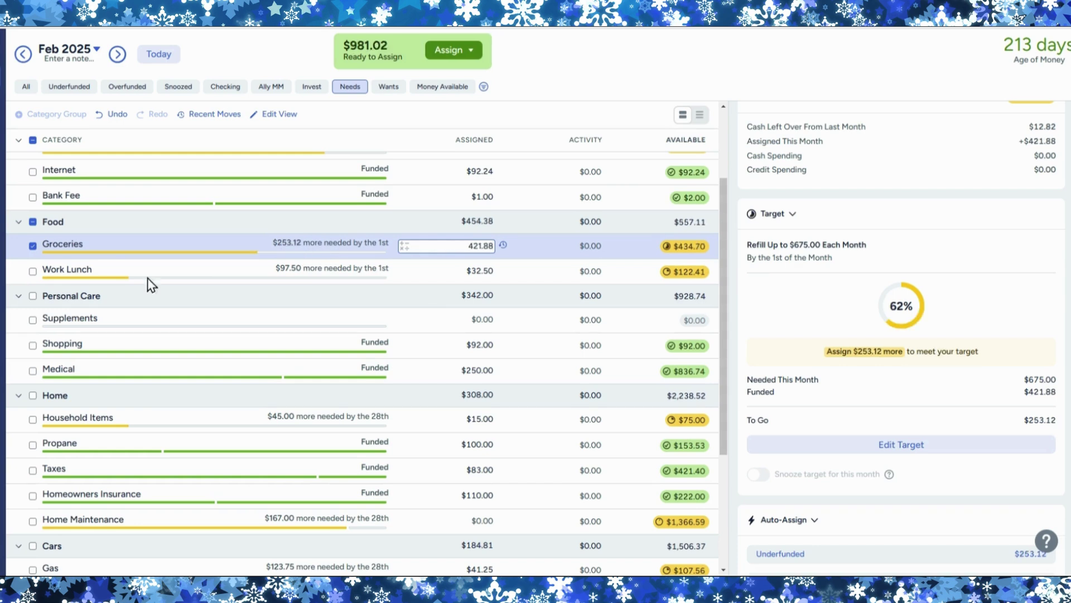
left_click(32, 245)
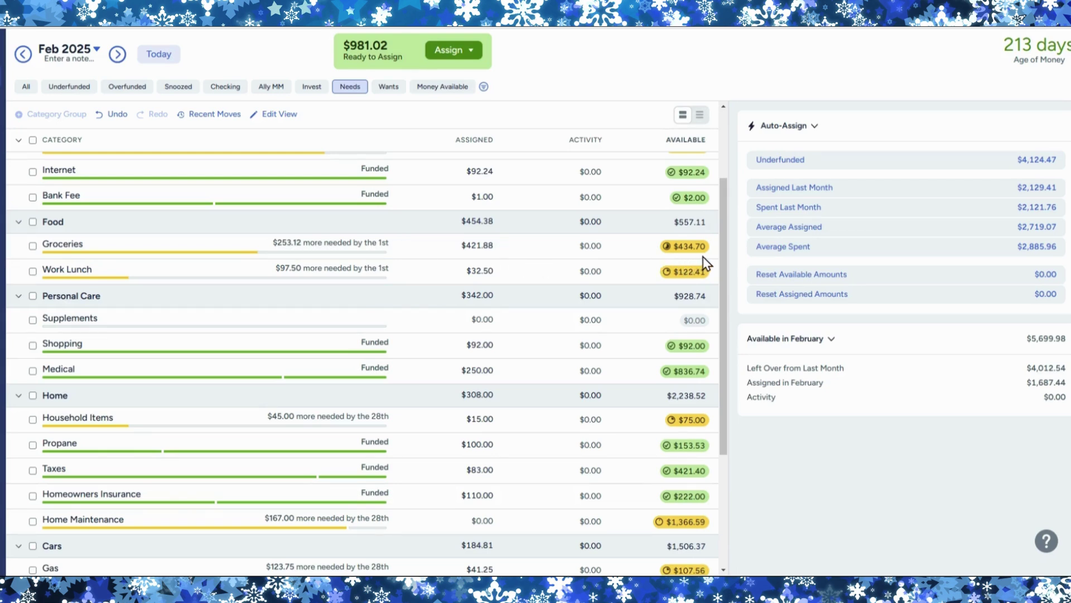
Add 130-122.41 to the February amount assigned to Work Lunch, bringing its available balance up to $130.00
left_click(33, 271)
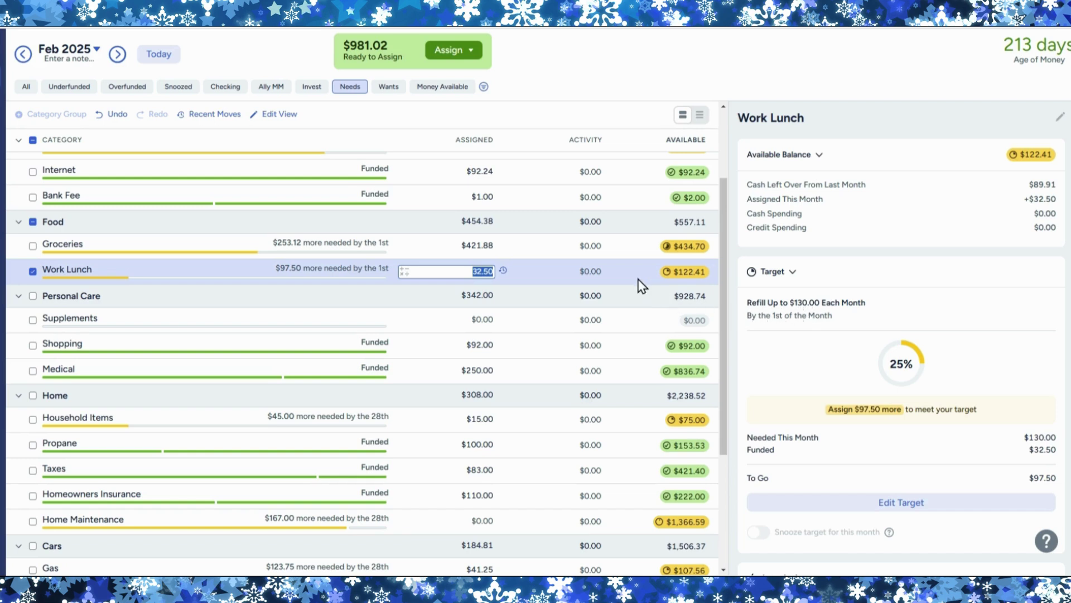
left_click(484, 273)
type("+")
type("130-122.41")
key("Return")
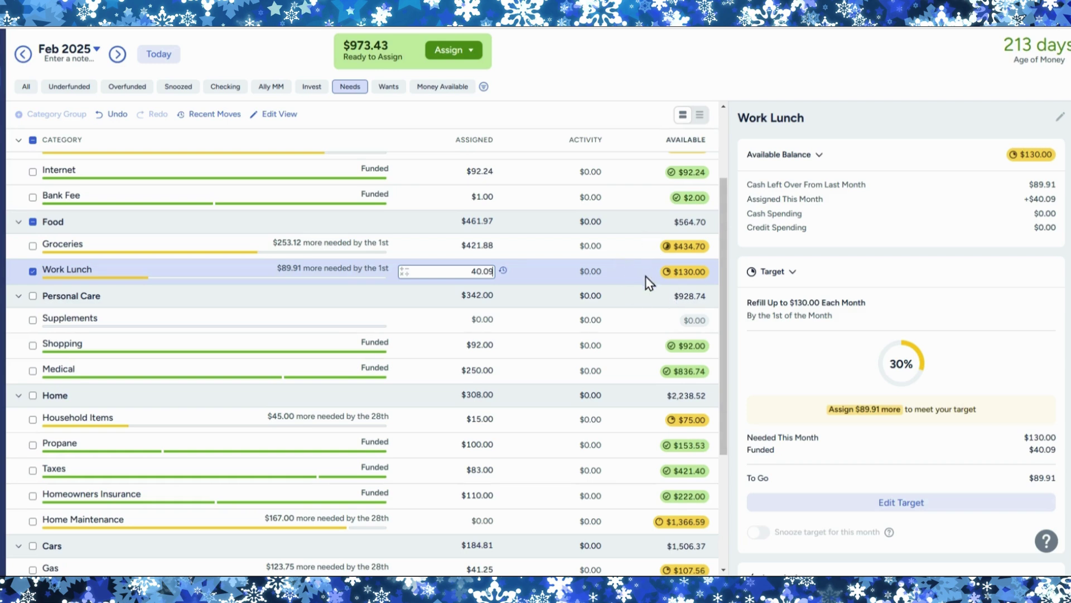
left_click(34, 271)
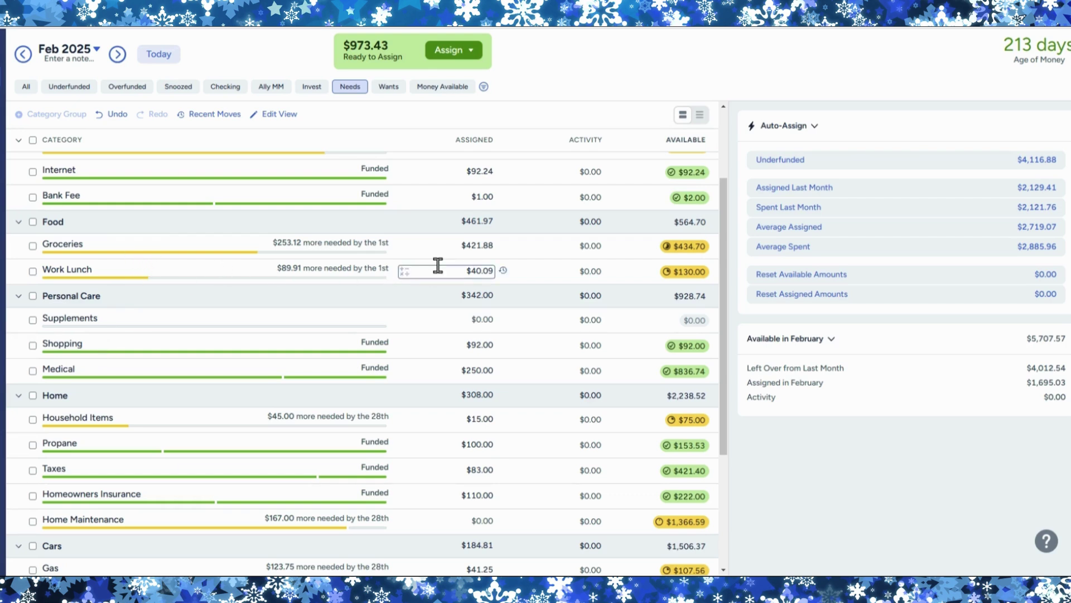
Review the February funding of the Personal Care, Home and Cars categories, and examine the Household Items target
scroll(437, 267, "down", 1)
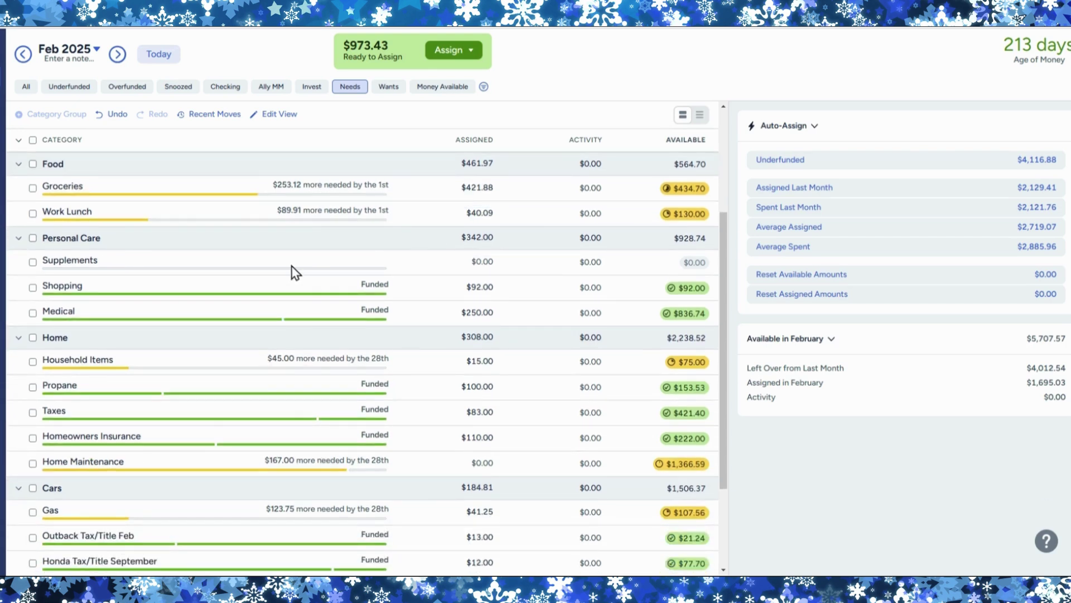
scroll(292, 270, "down", 1)
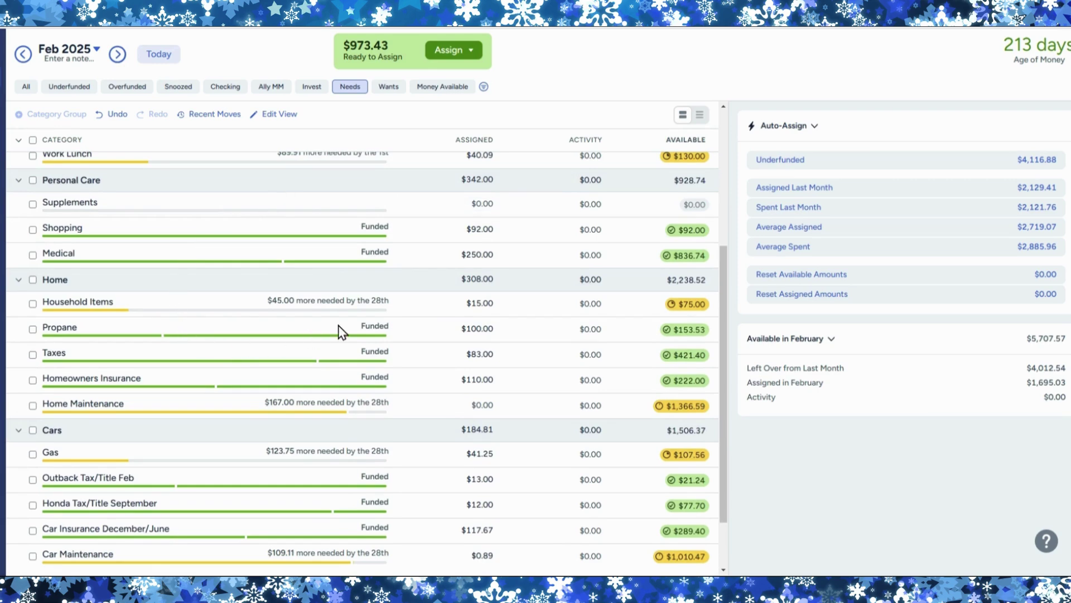
scroll(342, 333, "up", 1)
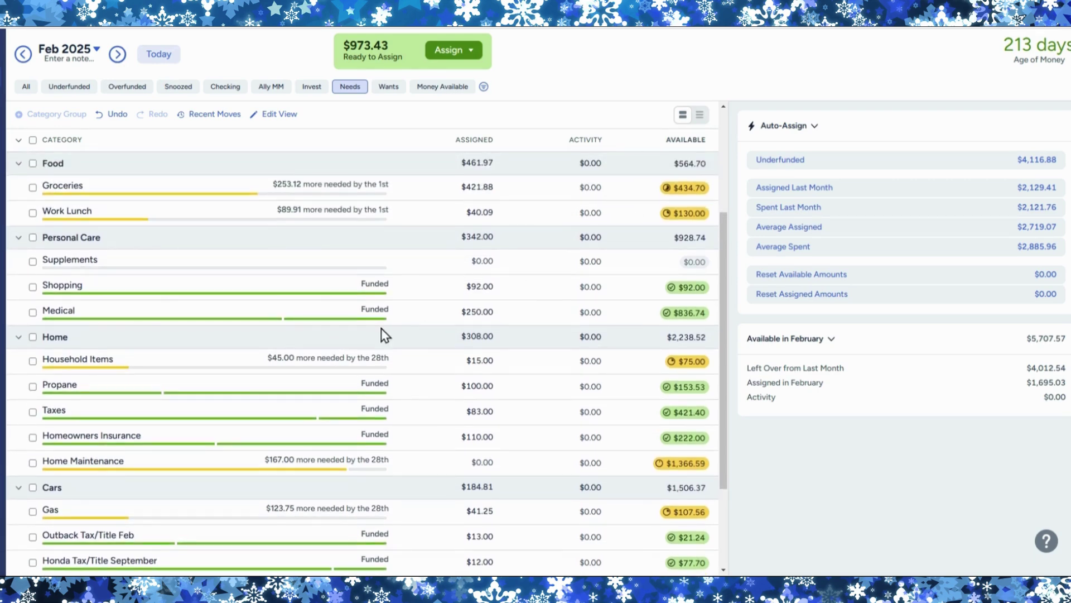
scroll(382, 333, "down", 2)
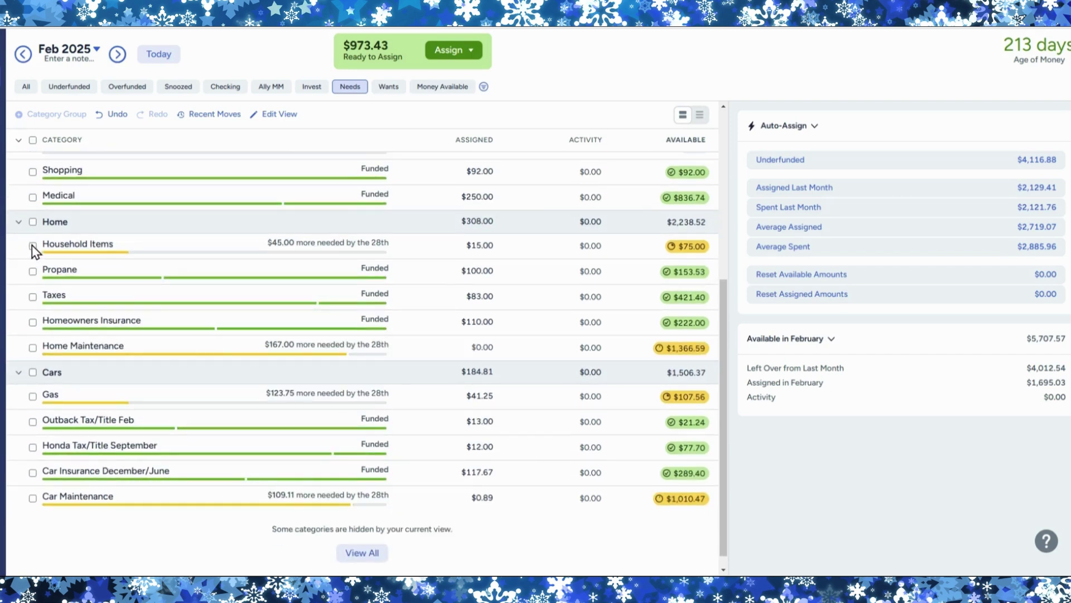
left_click(34, 247)
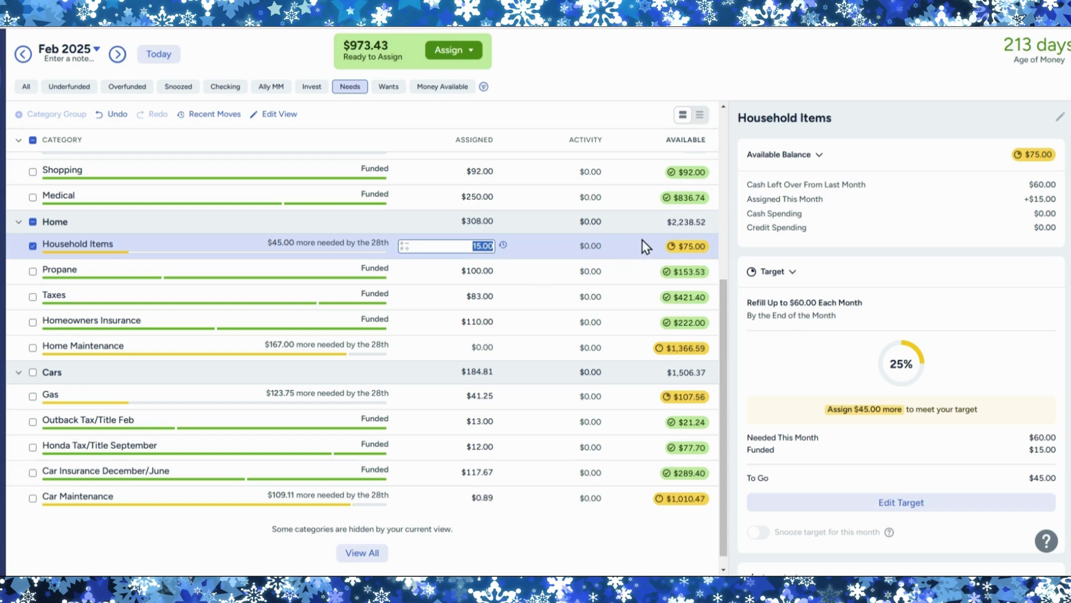
left_click(33, 246)
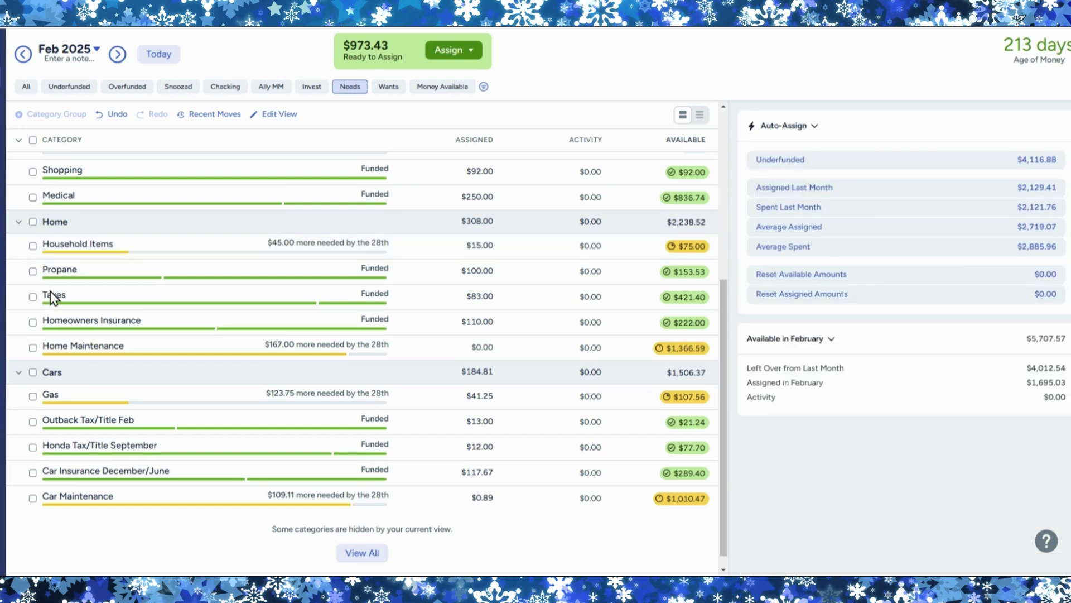
scroll(54, 298, "up", 1)
scroll(54, 298, "up", 1)
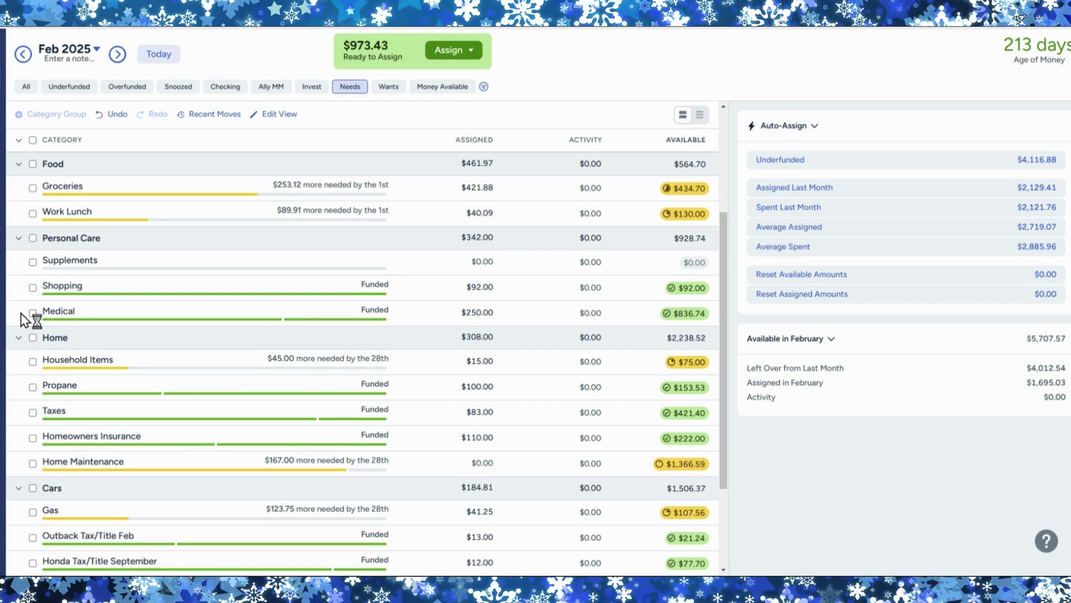
scroll(21, 313, "down", 1)
scroll(21, 313, "down", 1)
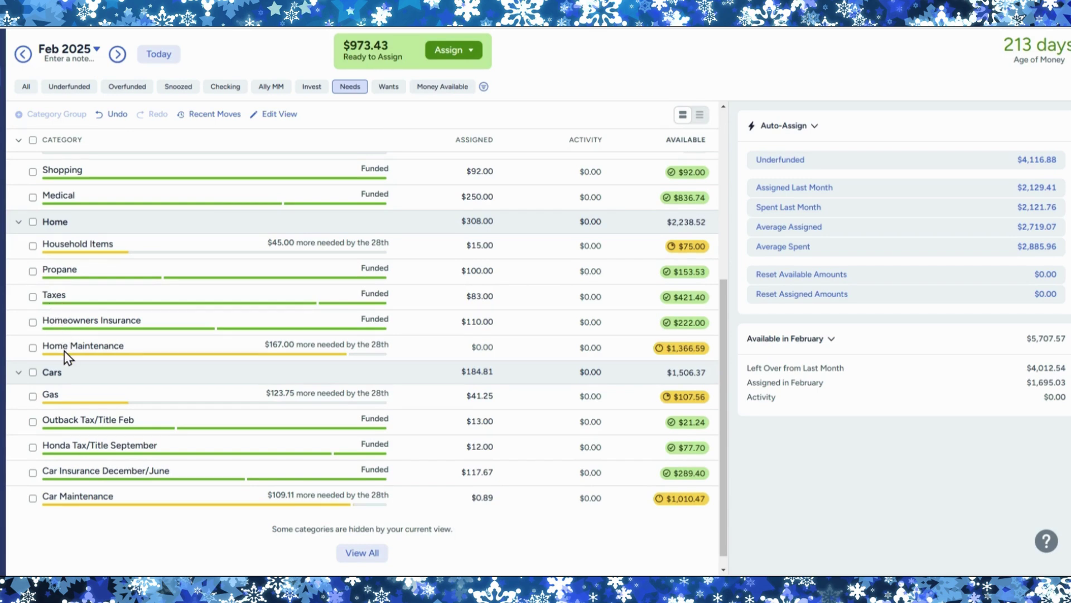
Fund Home Maintenance for February by auto-assigning its underfunded amount of $167.00
left_click(34, 349)
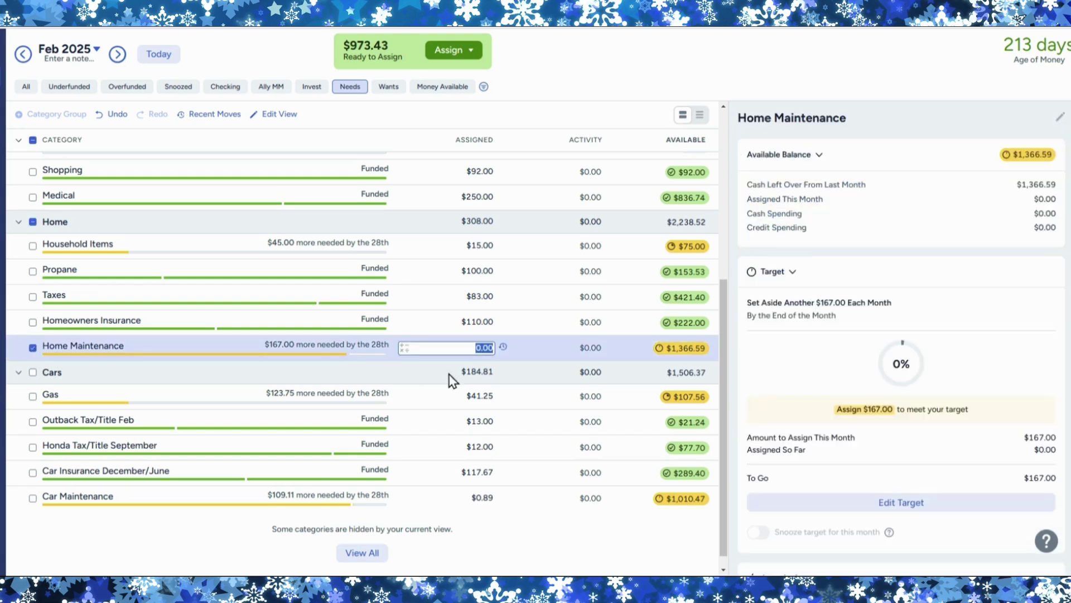
scroll(775, 413, "down", 2)
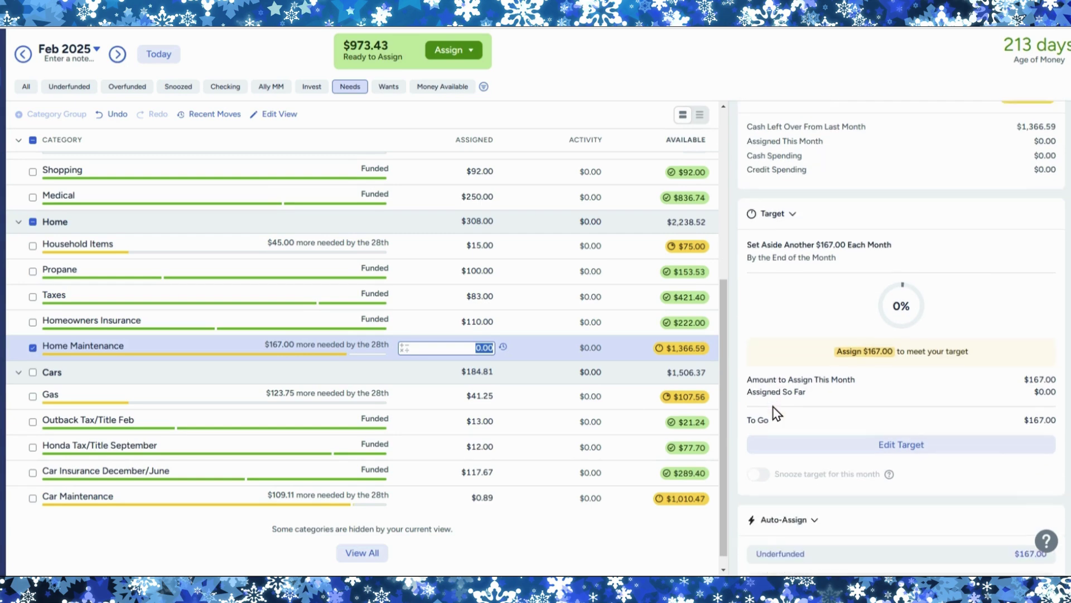
left_click(842, 496)
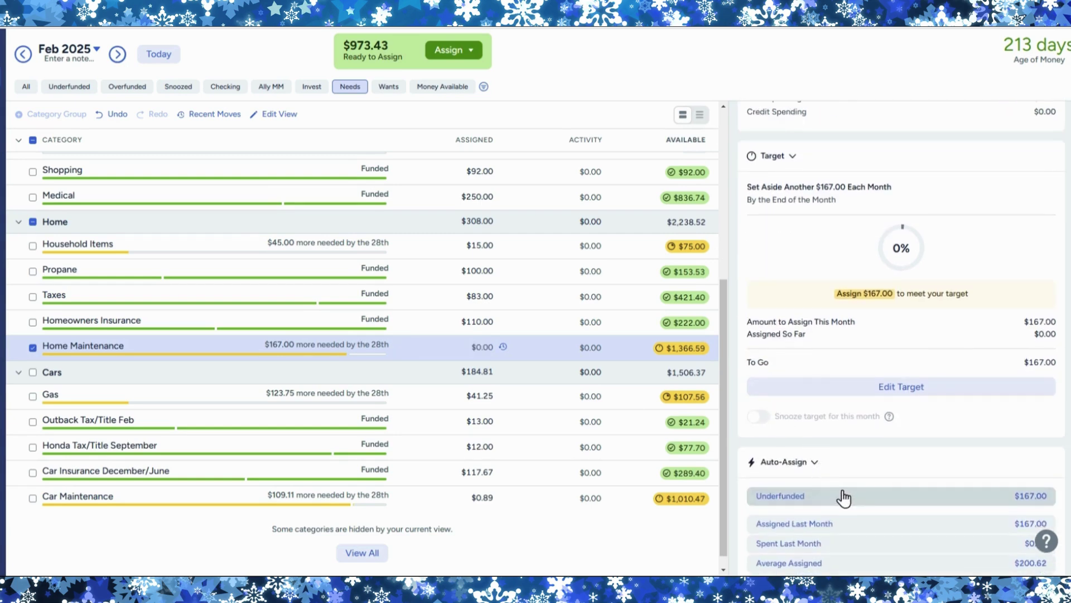
left_click(33, 348)
Add 165-107.56 to the February amount assigned to Gas, bringing its available balance up to $165.00
scroll(30, 412, "down", 1)
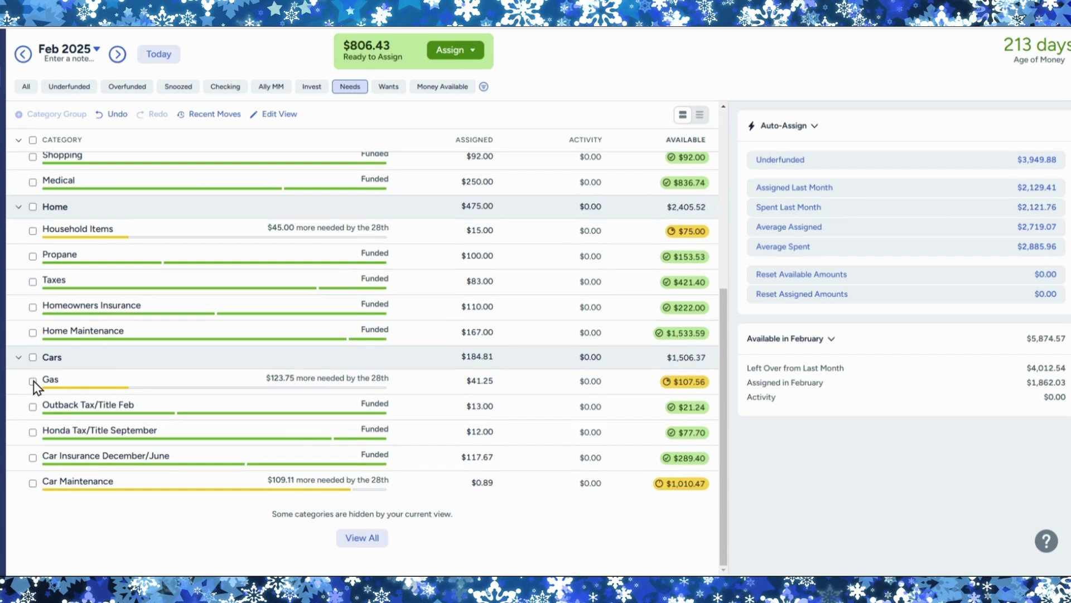
left_click(33, 381)
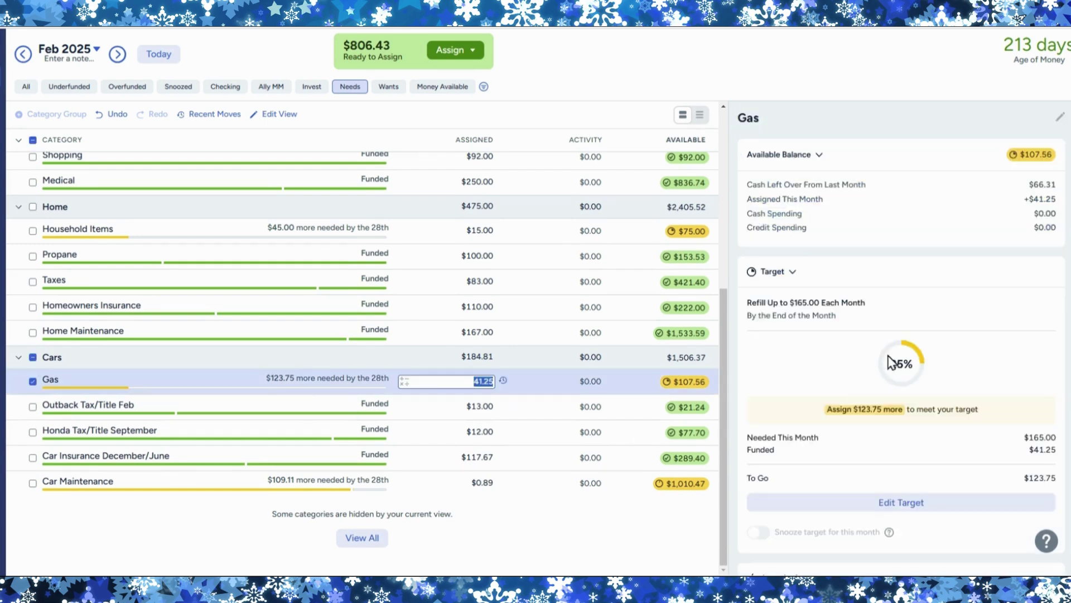
scroll(818, 337, "down", 1)
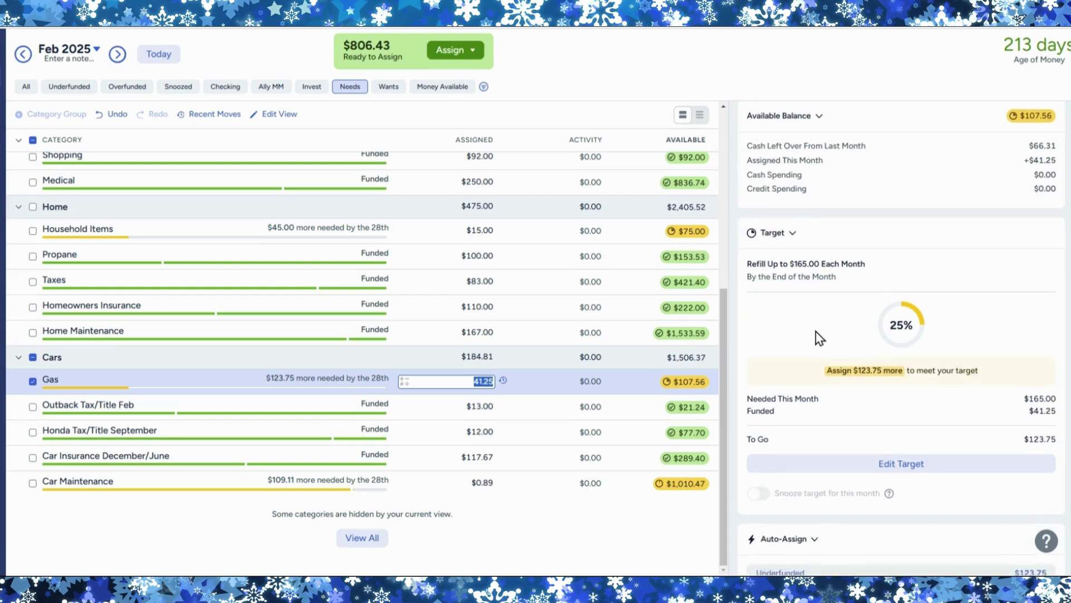
scroll(818, 338, "down", 1)
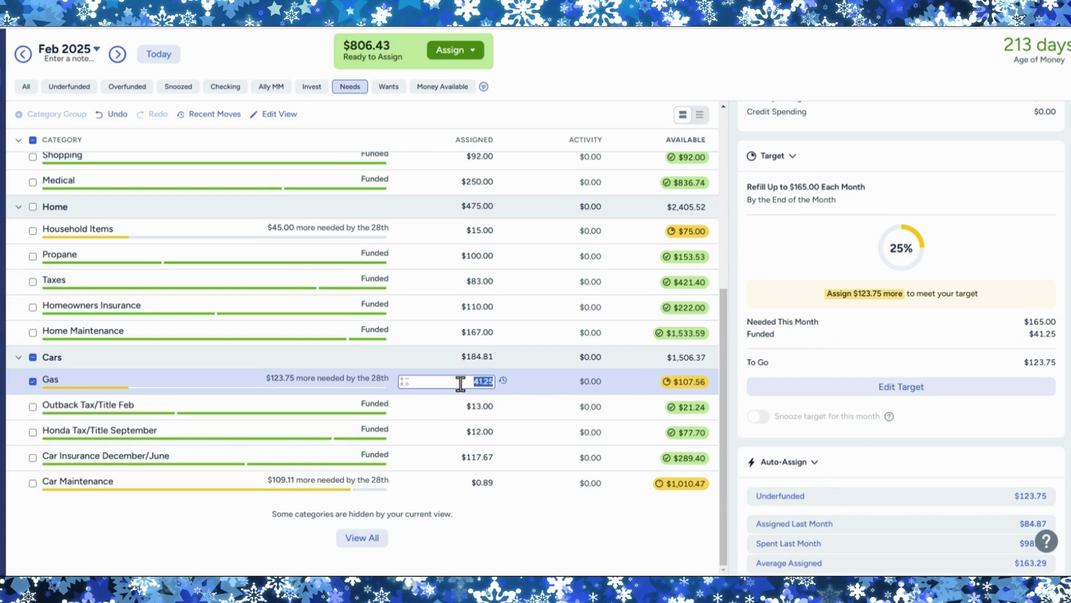
key("Right")
type("+165-107.56")
key("Return")
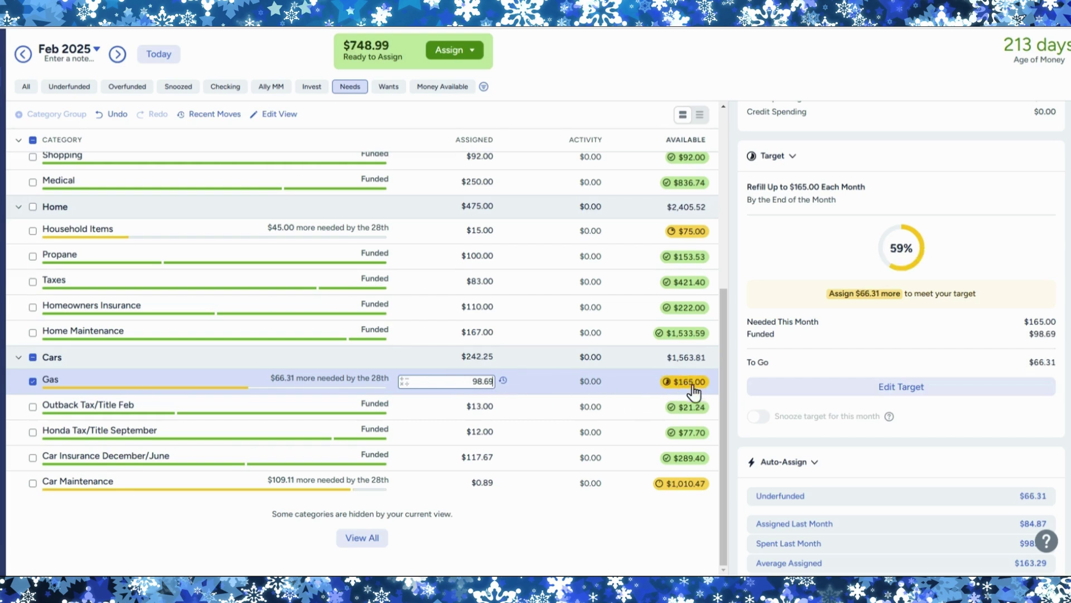
left_click(33, 381)
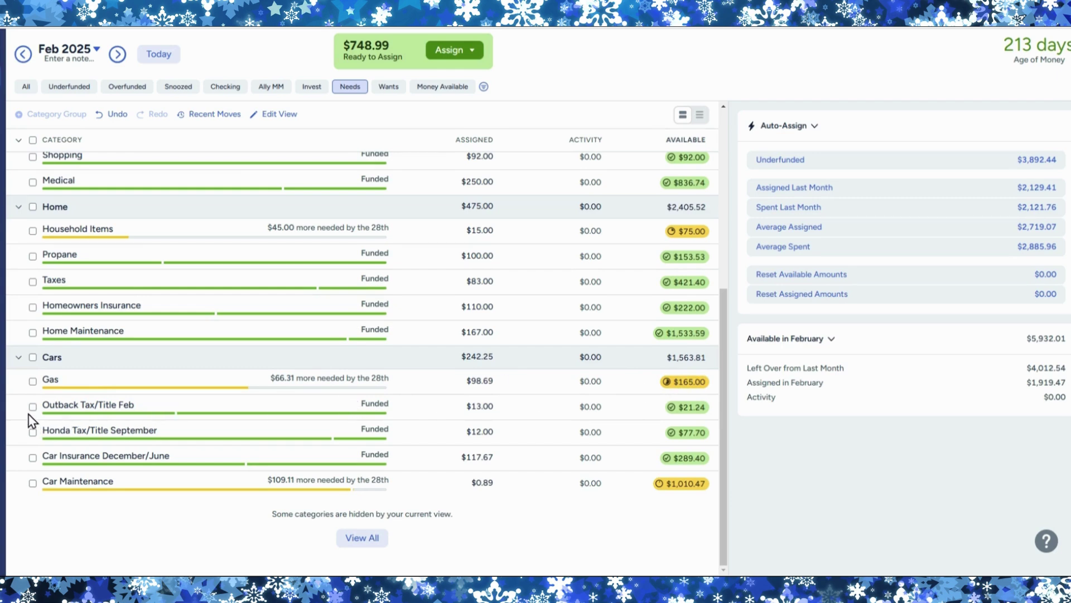
Fund Car Maintenance for February by auto-assigning its underfunded amount of $109.11
left_click(34, 485)
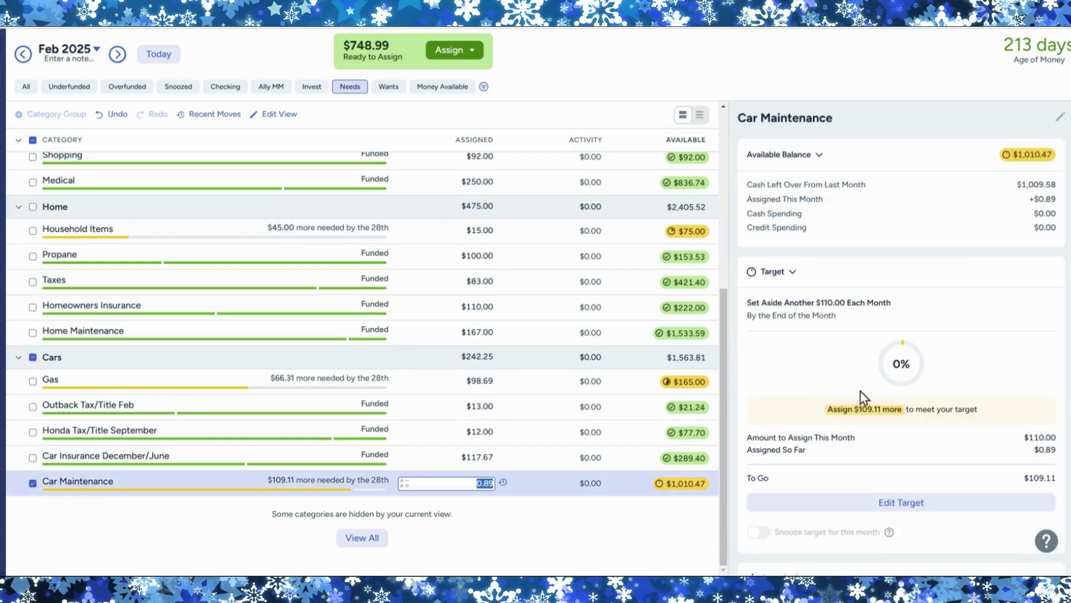
scroll(834, 383, "down", 3)
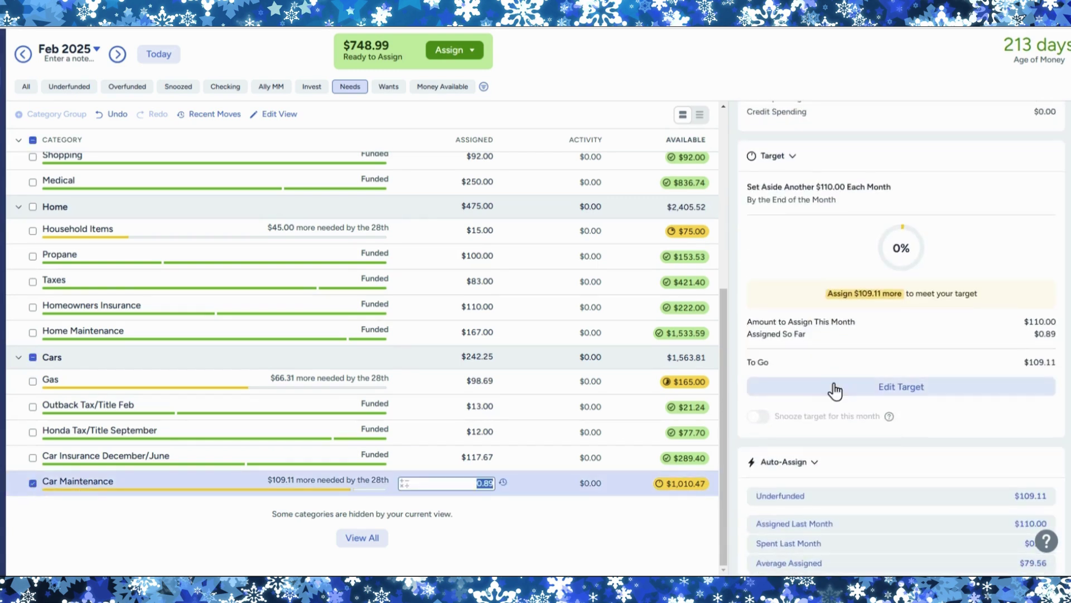
left_click(880, 438)
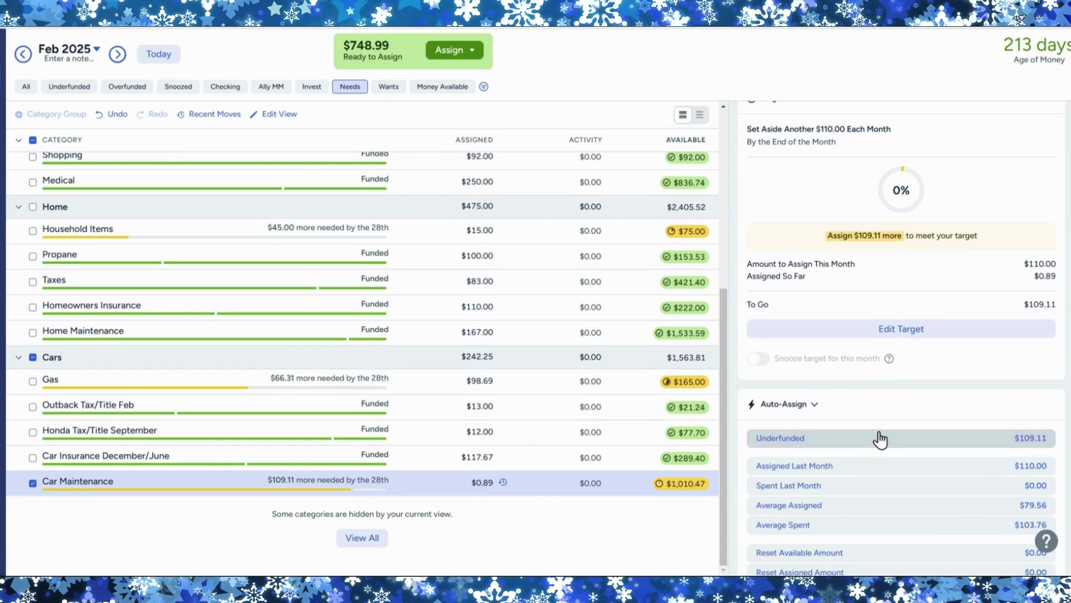
left_click(33, 483)
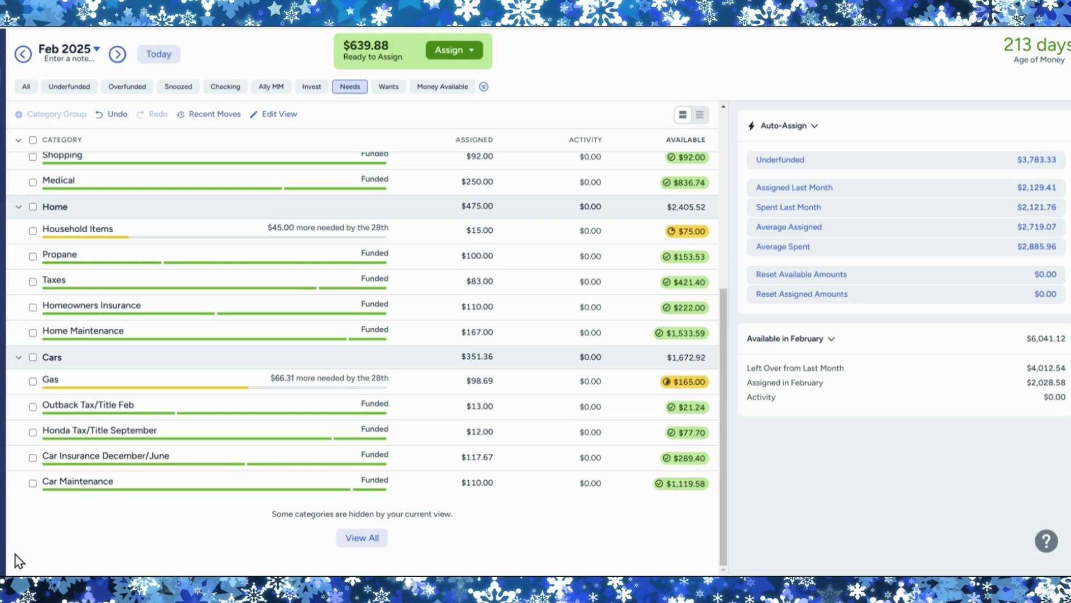
Add 675-434.70 to the February amount assigned to Groceries, bringing its available balance up to $675.00
scroll(20, 560, "up", 2)
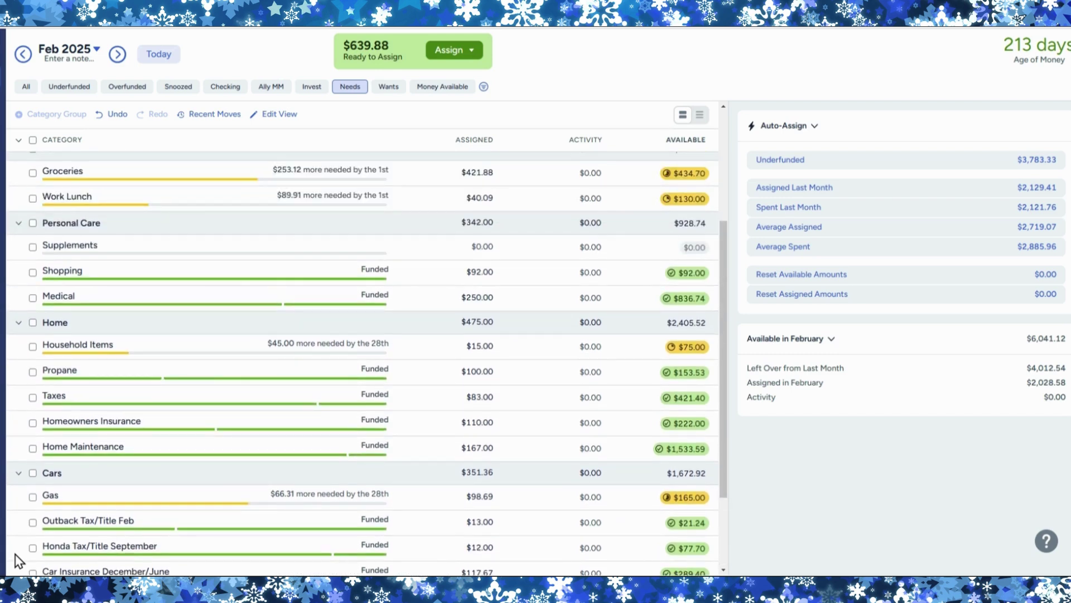
scroll(20, 560, "up", 2)
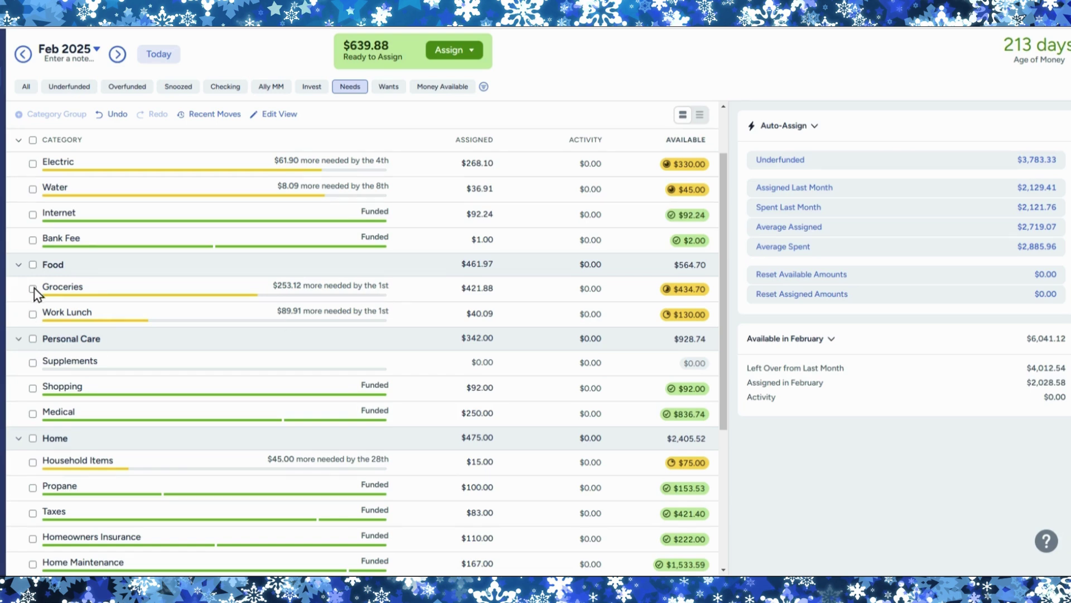
left_click(68, 294)
scroll(773, 359, "down", 1)
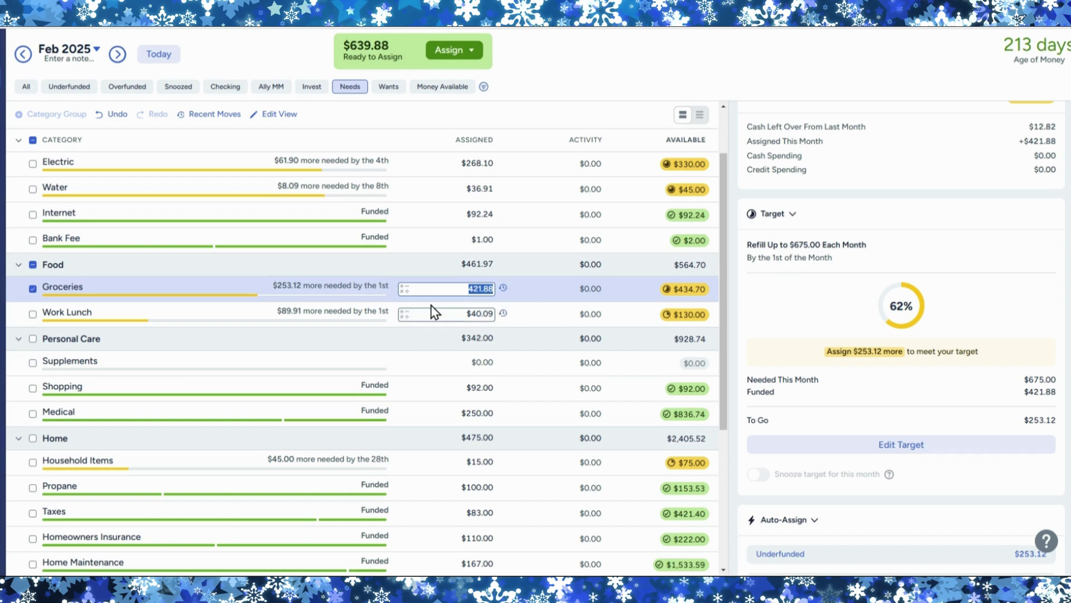
key("Right")
type("+675")
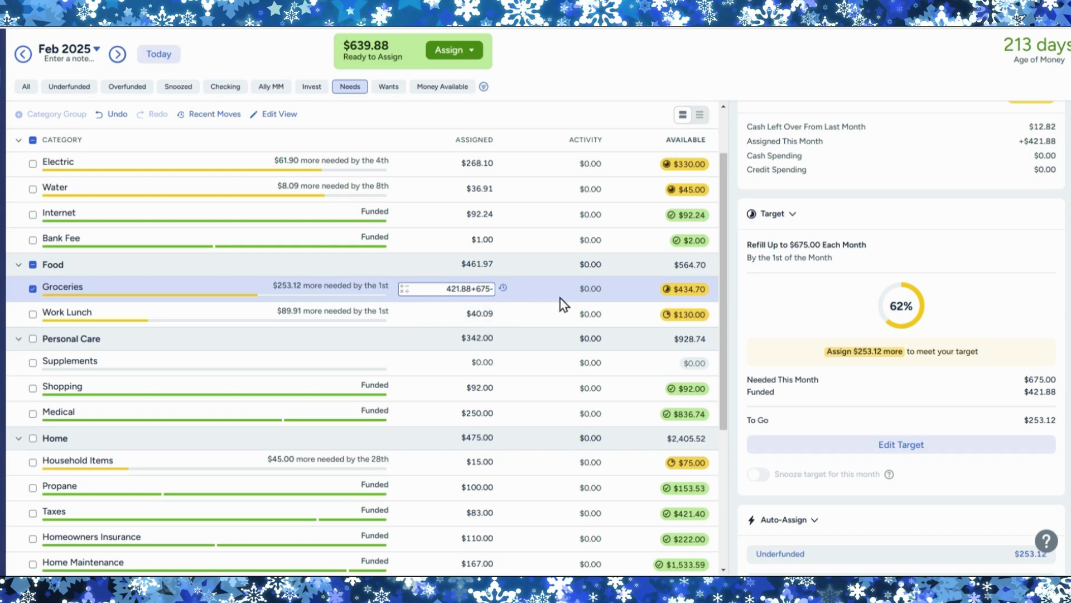
type("434.70")
key("Return")
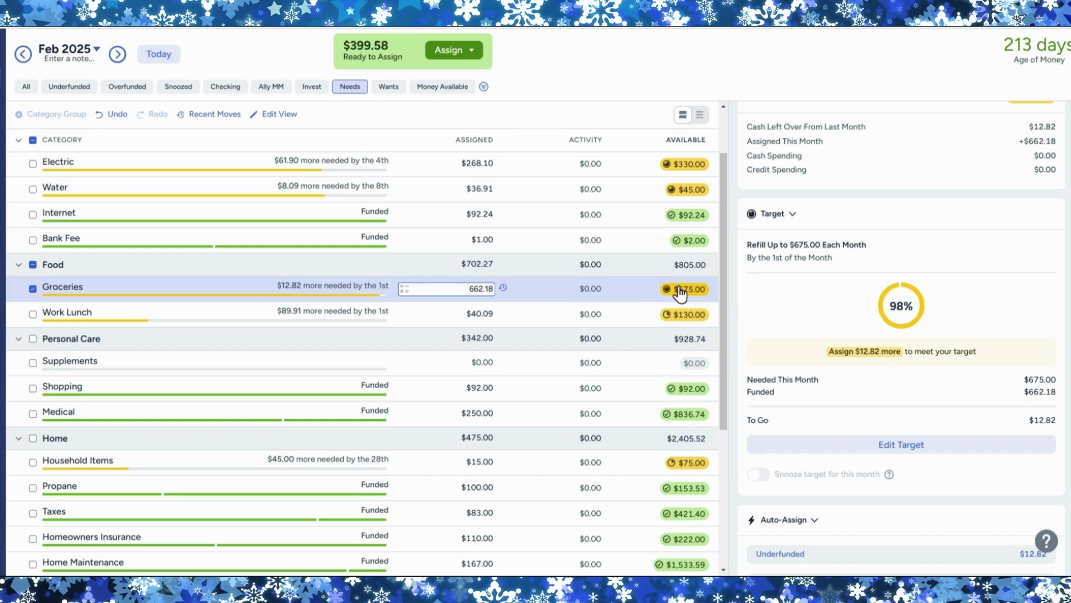
left_click(33, 289)
scroll(266, 284, "up", 2)
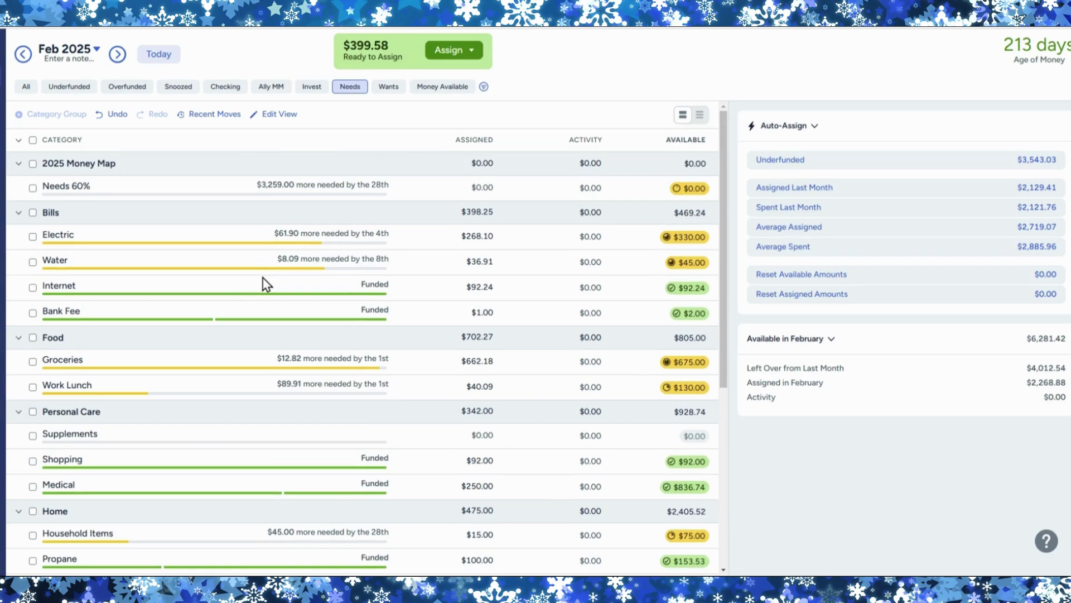
Assign the remaining $399.58 to the Needs 60% category for February
scroll(266, 285, "down", 5)
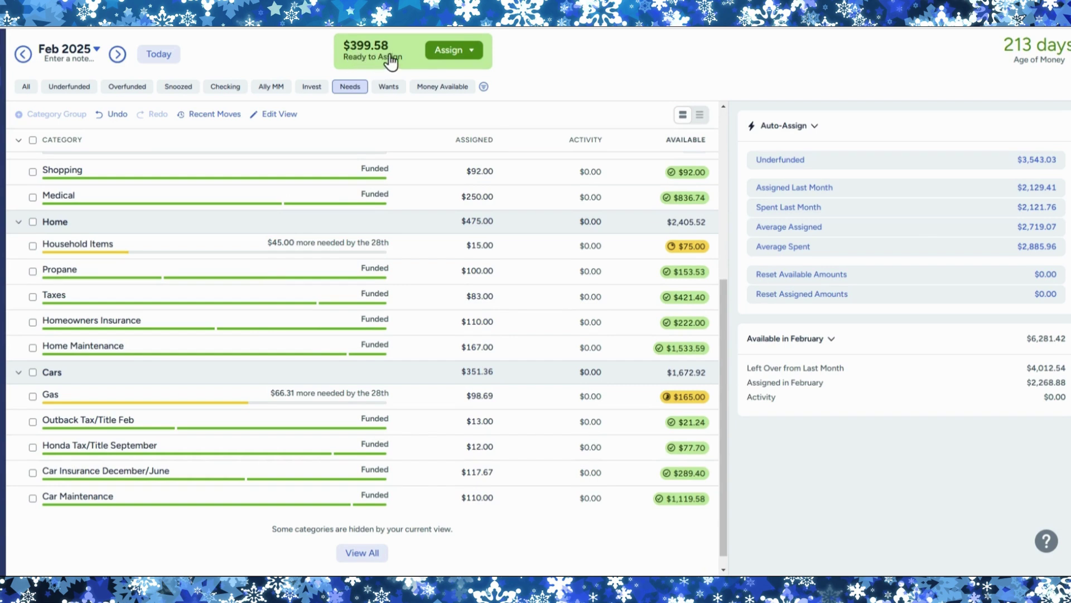
left_click(32, 397)
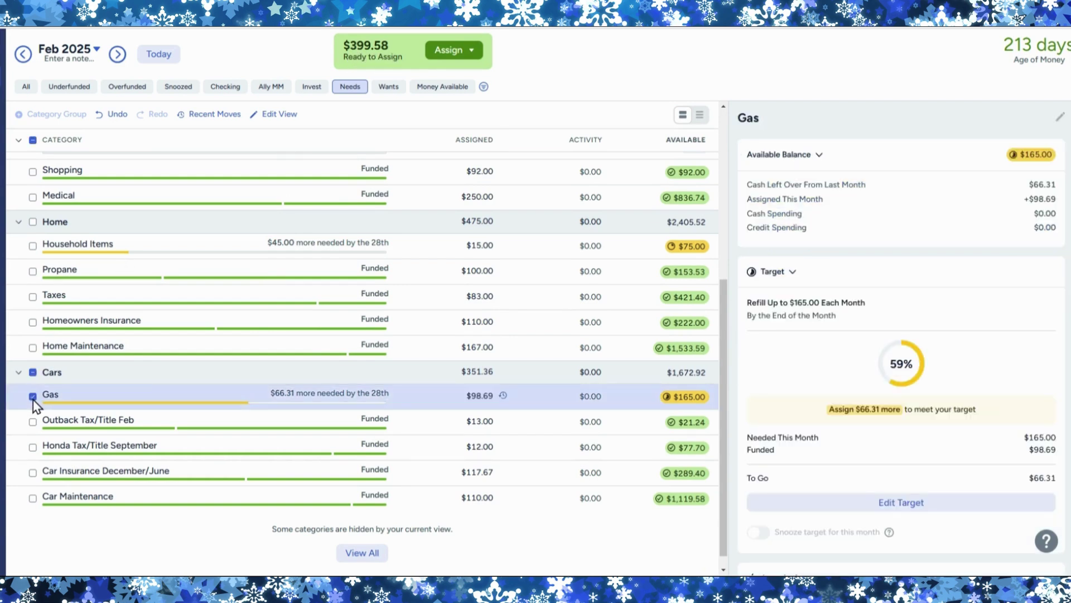
left_click(33, 397)
scroll(223, 366, "up", 3)
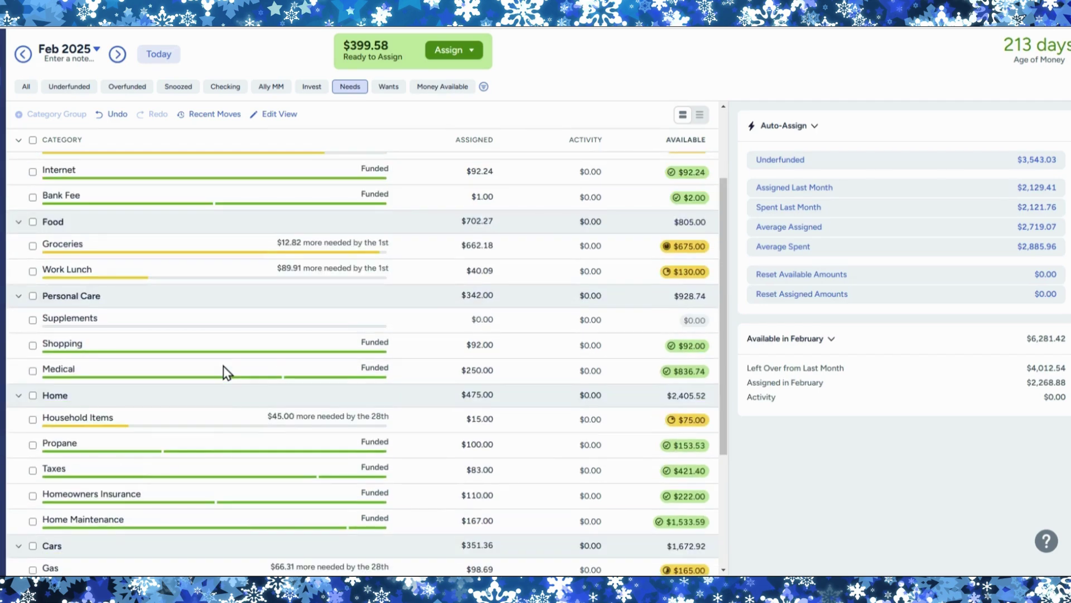
scroll(226, 373, "up", 2)
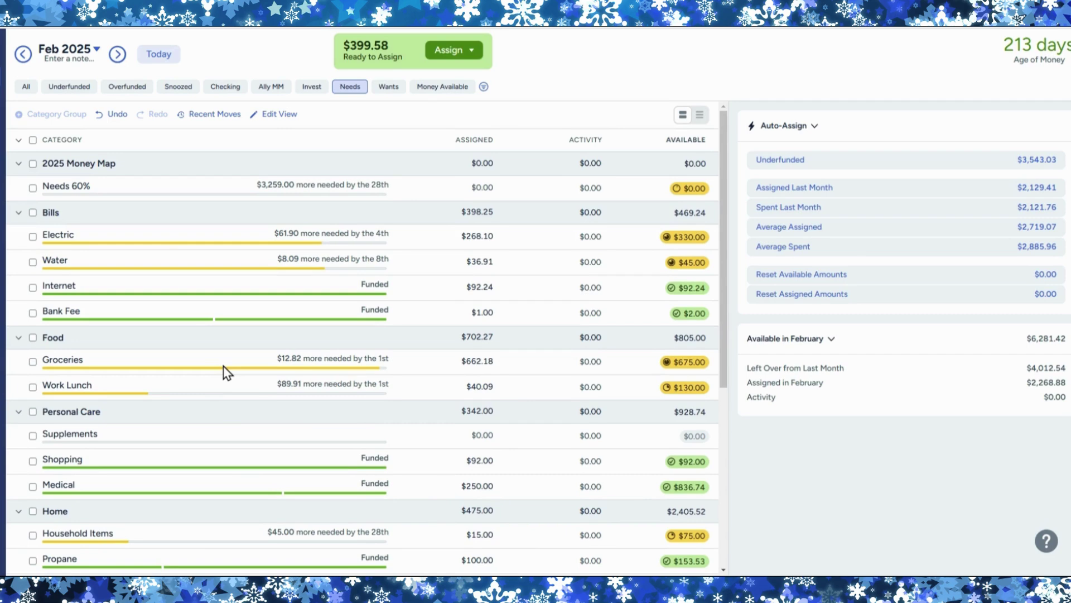
left_click(485, 188)
type("39")
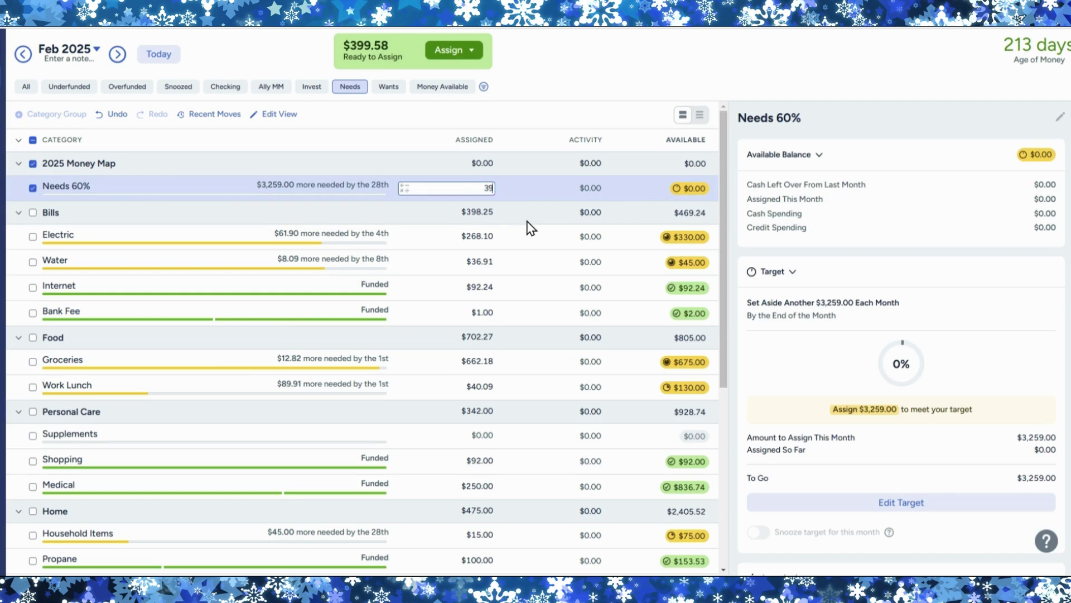
type("9.58")
key("Return")
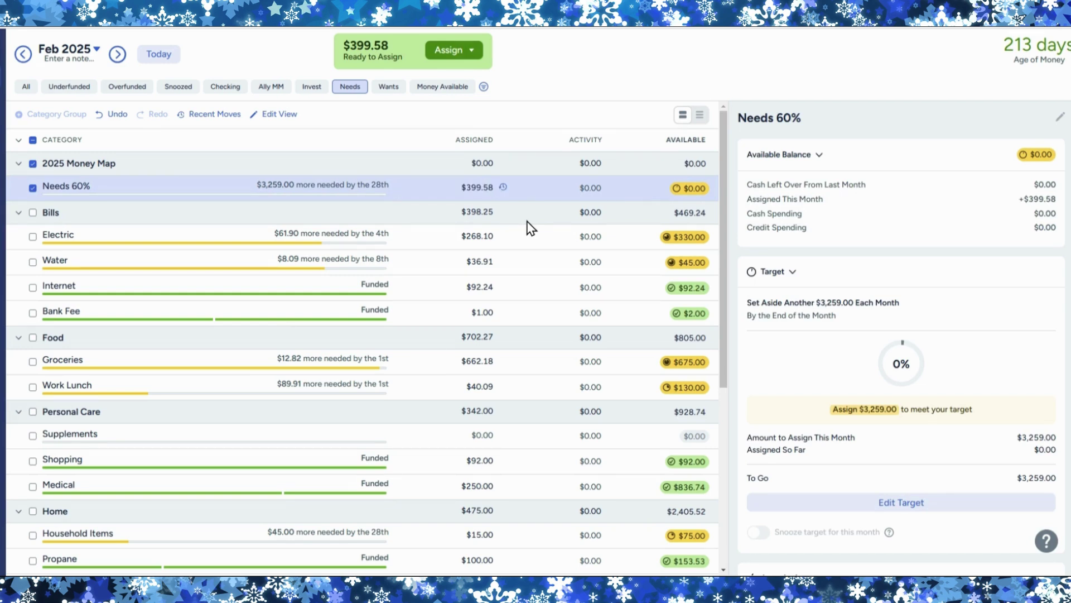
left_click(33, 188)
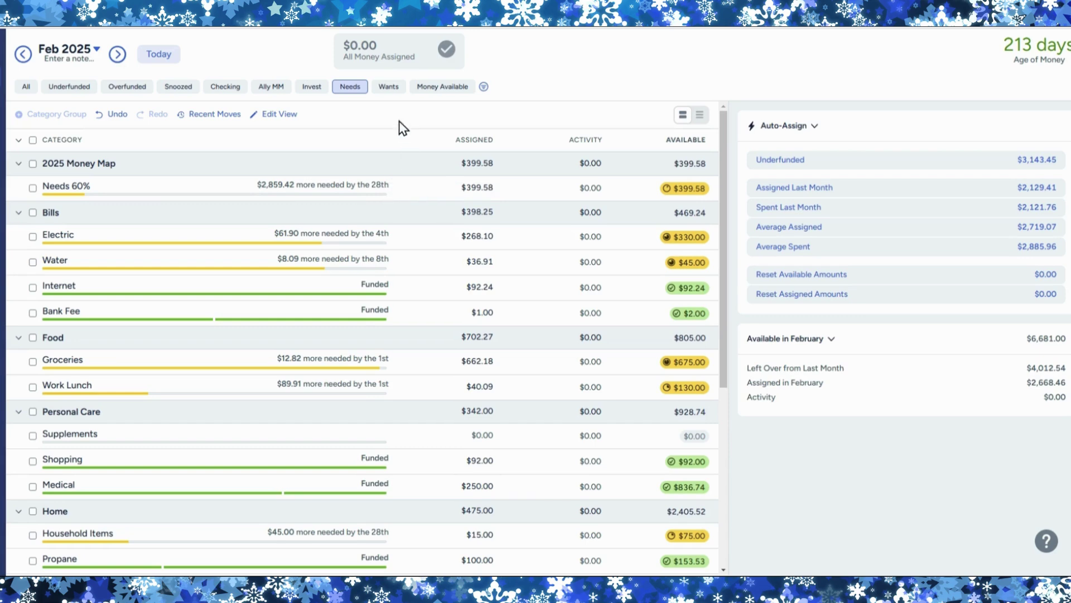
Move the $411.38 available in the January Invest 20% category to 2026 IRA's
left_click(311, 92)
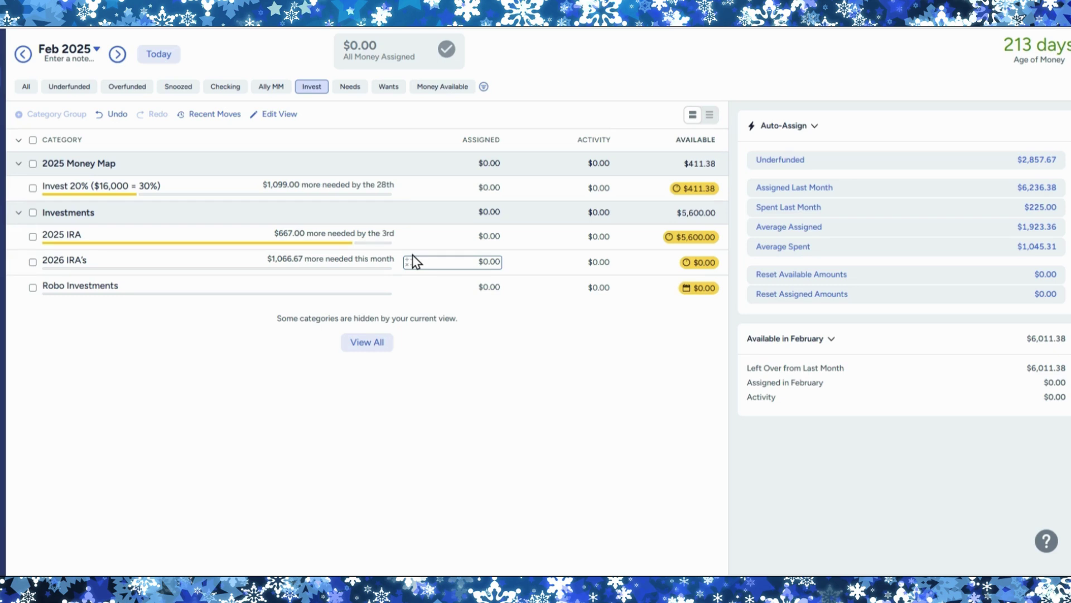
left_click(23, 54)
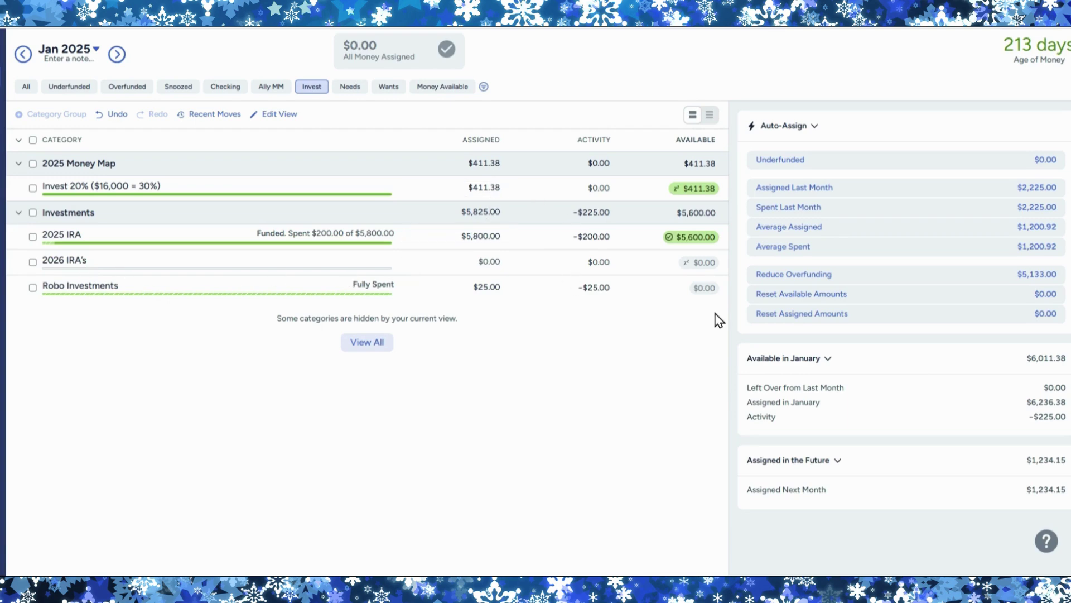
left_click(692, 192)
left_click(679, 281)
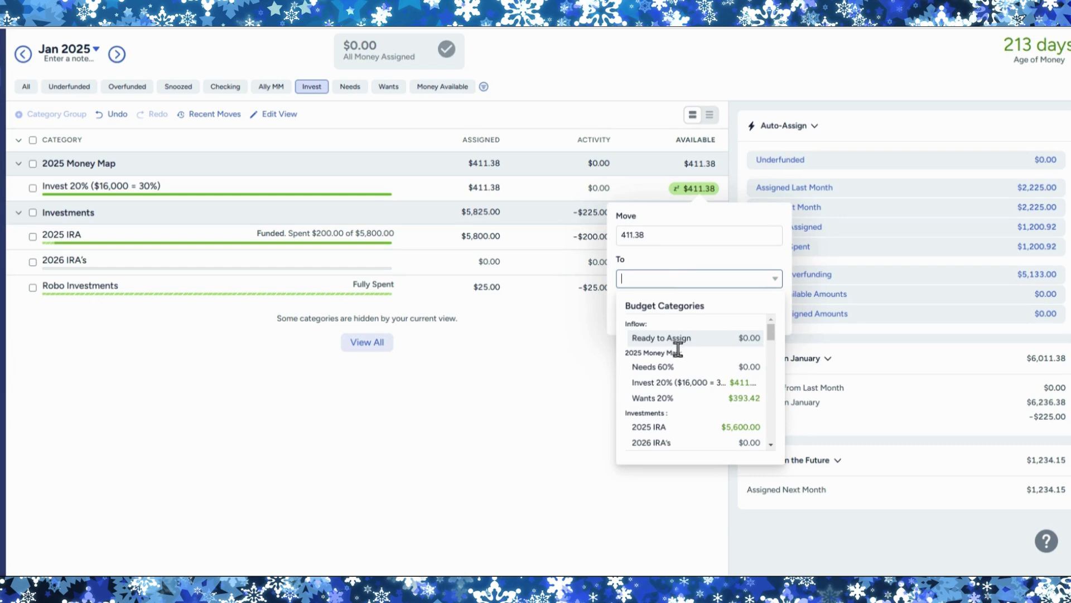
left_click(658, 445)
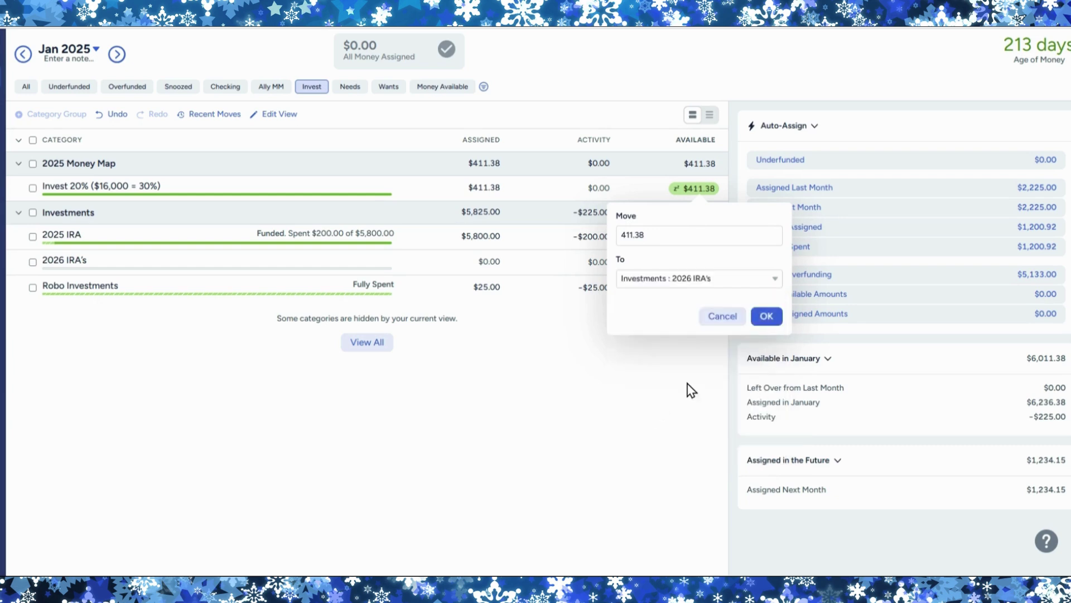
left_click(767, 317)
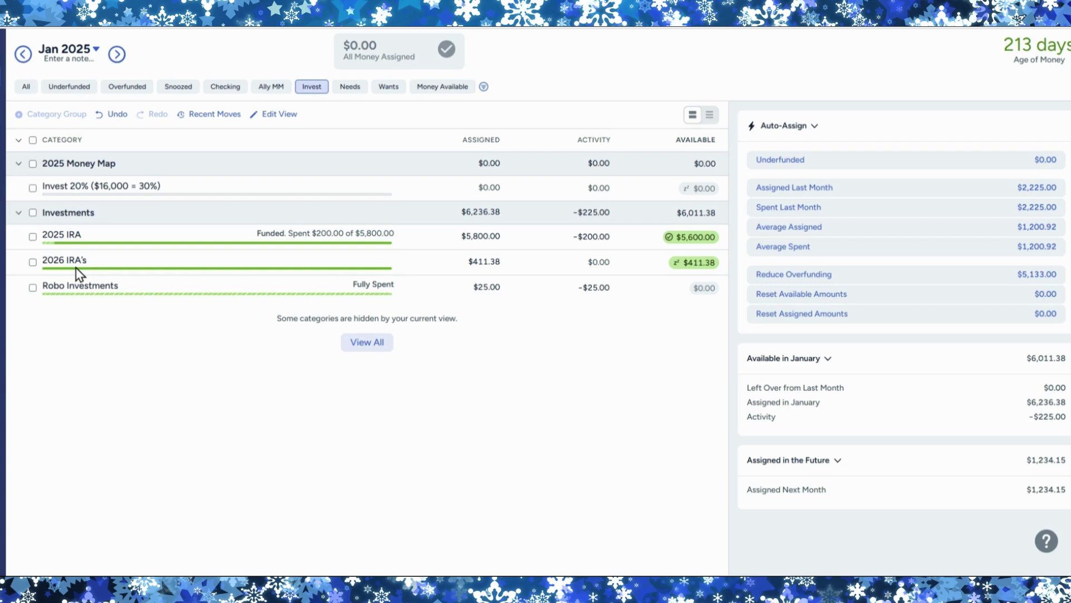
left_click(477, 187)
left_click(489, 268)
left_click(459, 286)
left_click(429, 319)
Set the January assigned amount of the Wants 20% category to 0, releasing its money for assignment
left_click(388, 88)
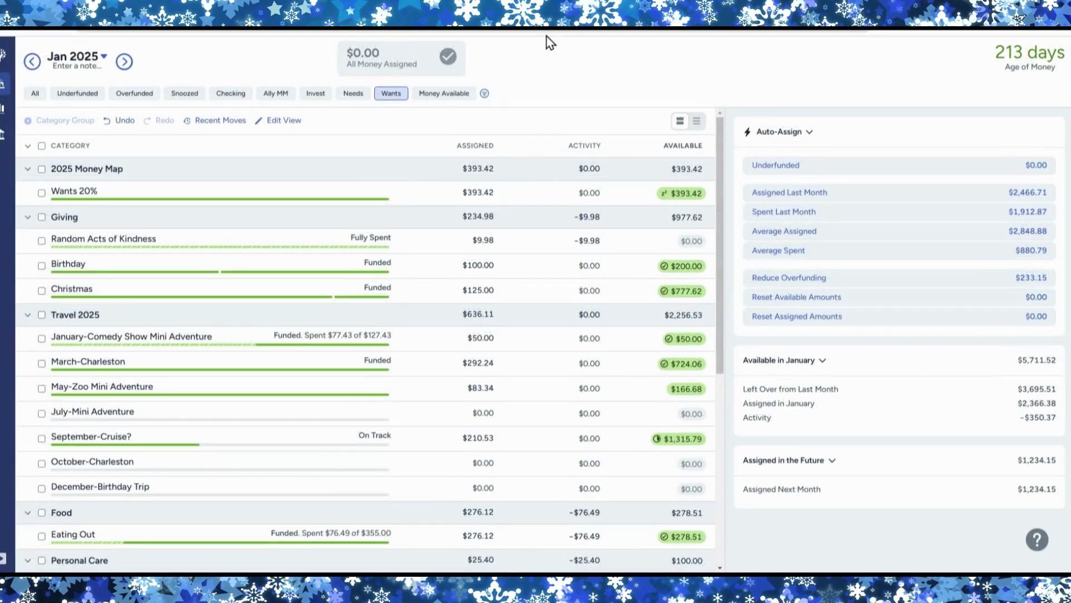
left_click(492, 191)
type("0")
key("Return")
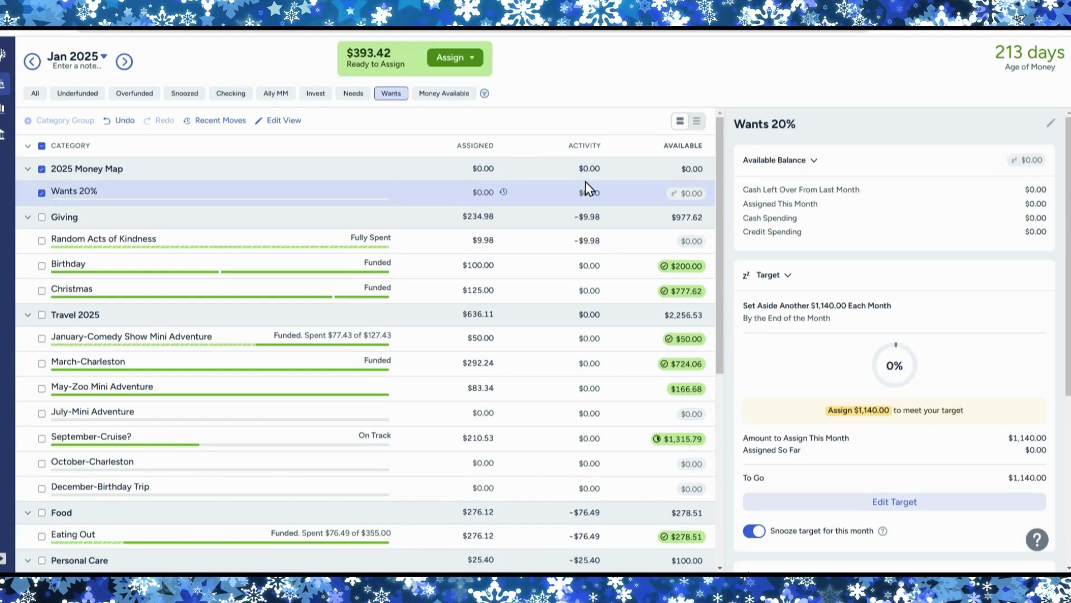
left_click(41, 192)
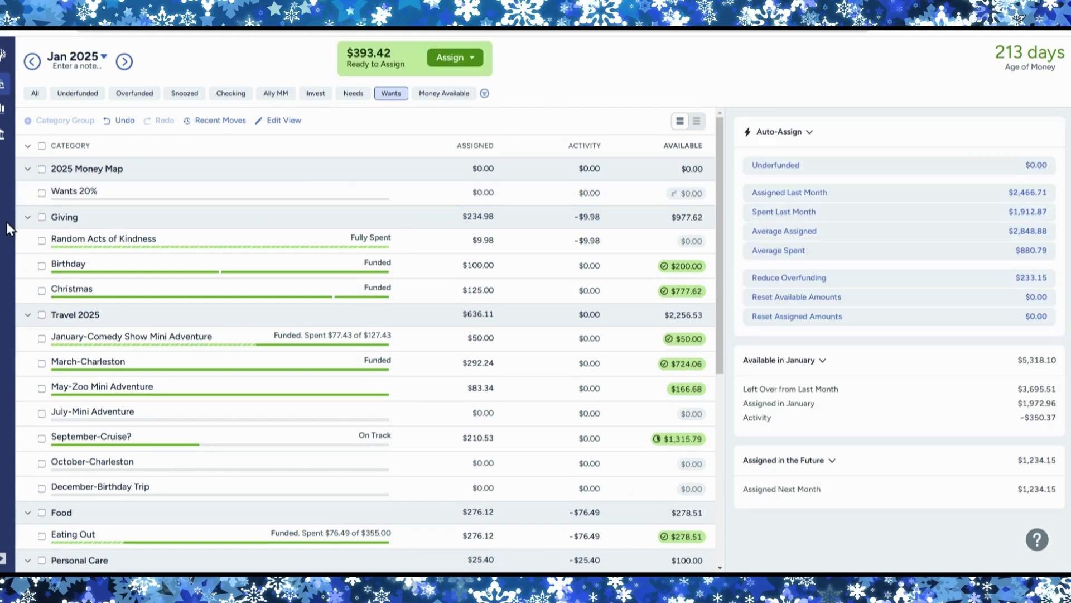
Review the funding status of all January wants categories, from Giving through Home, including their combined underfunded amount
left_click(42, 146)
left_click(79, 173)
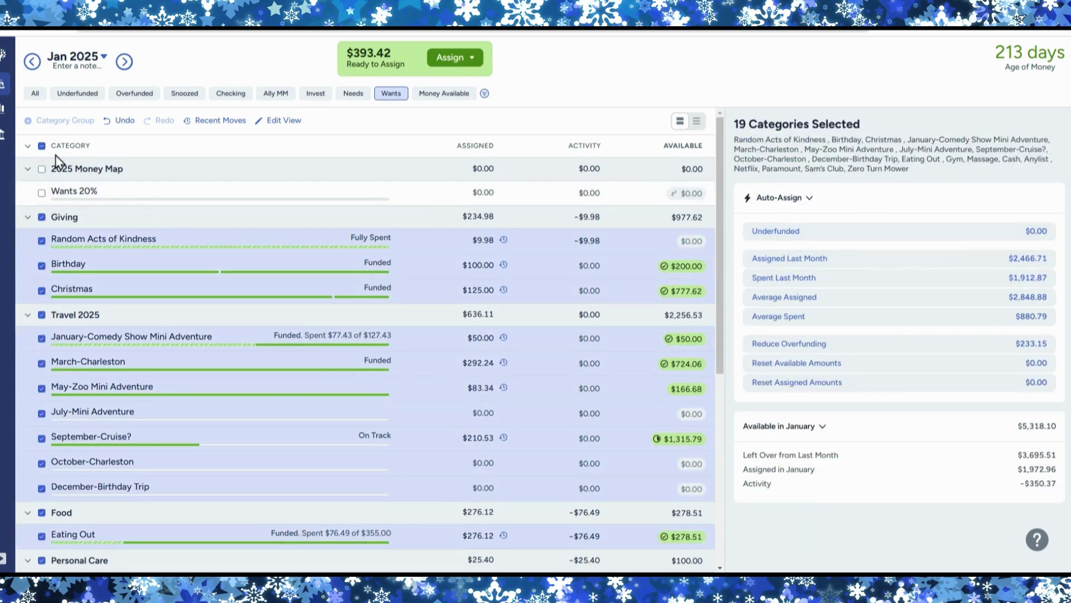
left_click(41, 146)
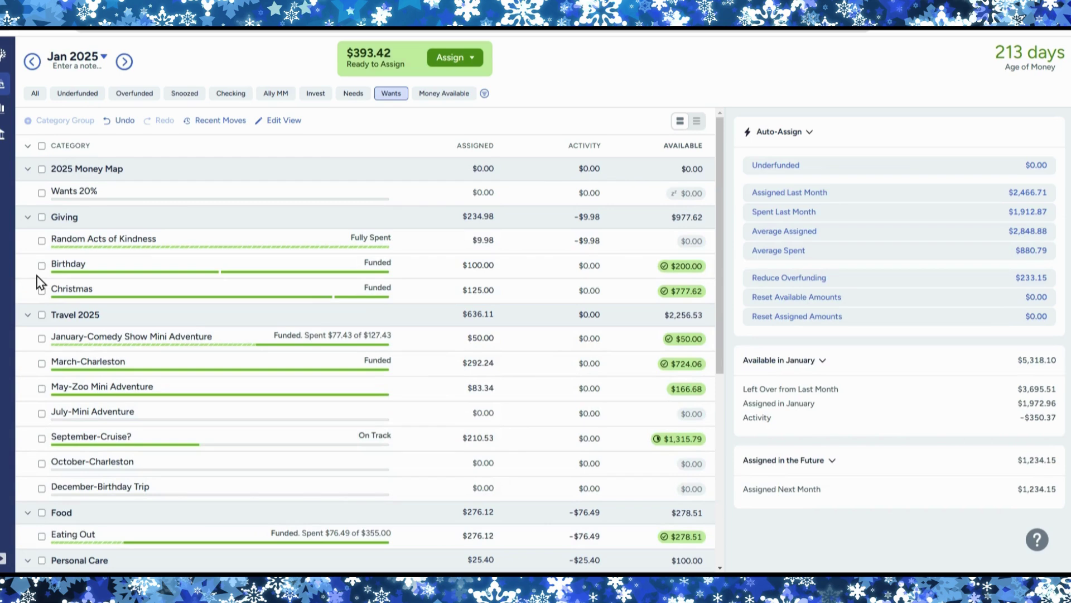
scroll(39, 282, "down", 1)
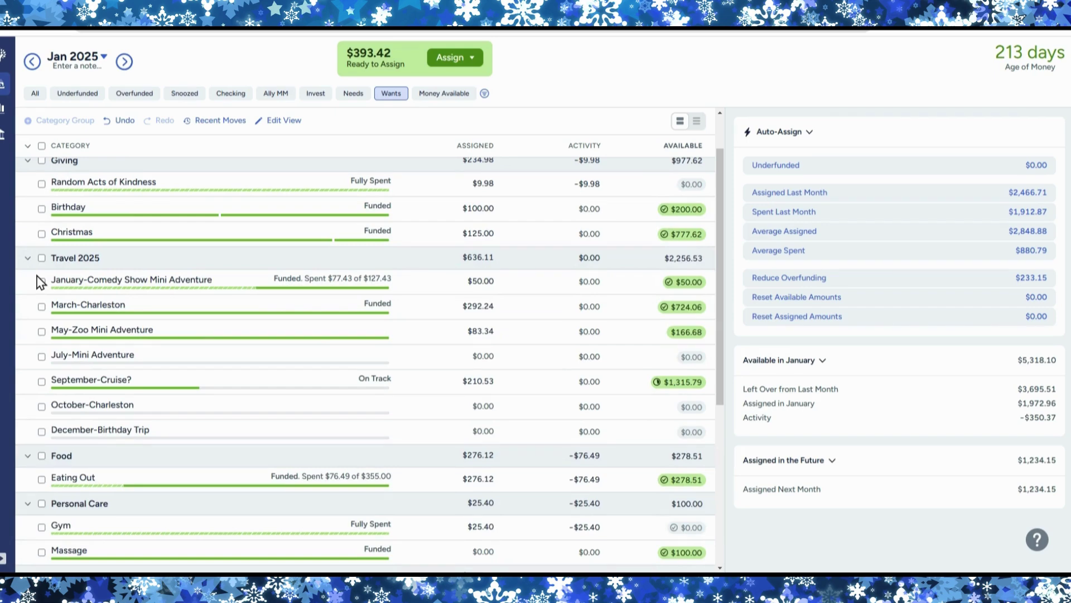
scroll(39, 281, "down", 1)
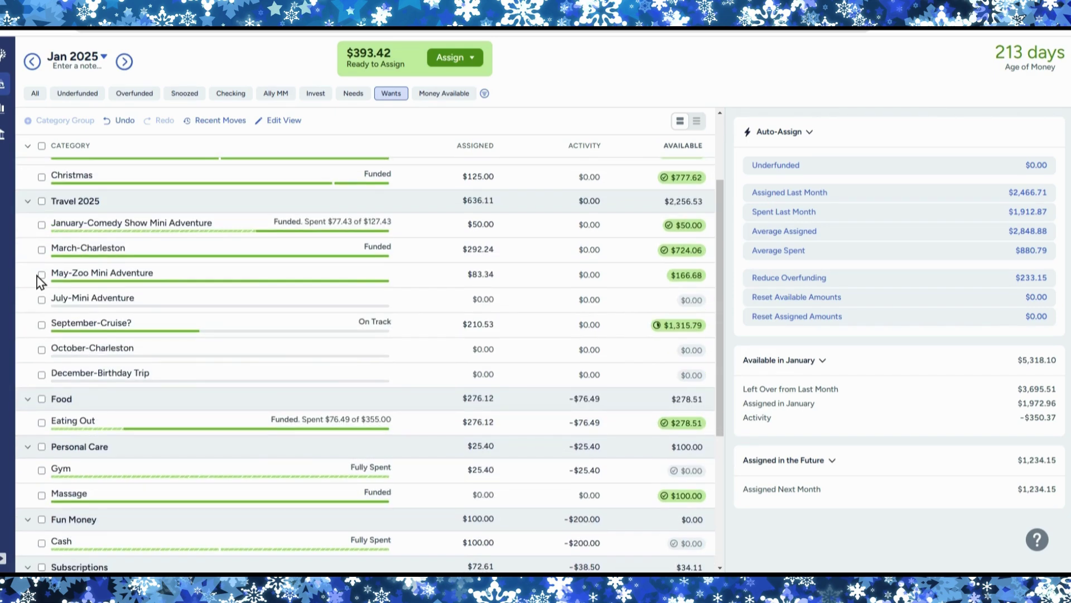
scroll(39, 282, "up", 2)
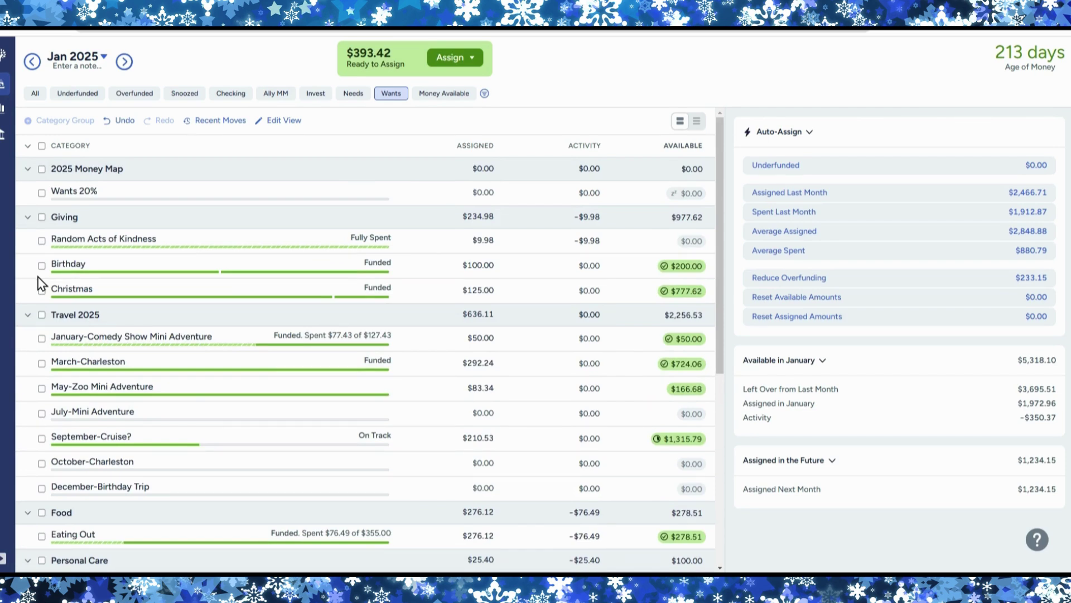
scroll(41, 284, "down", 1)
scroll(40, 283, "down", 1)
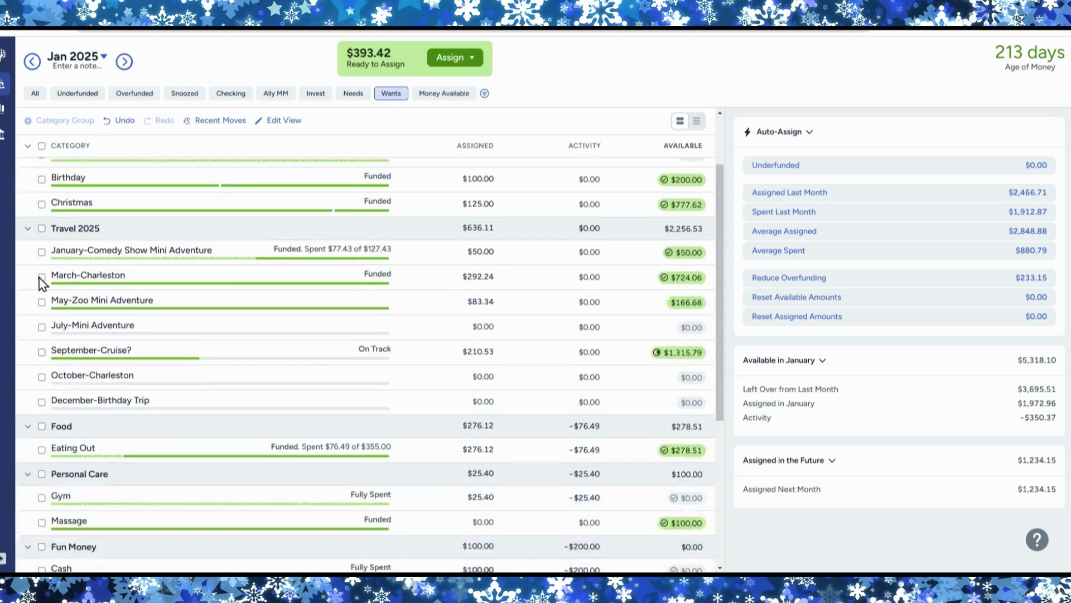
scroll(40, 283, "down", 1)
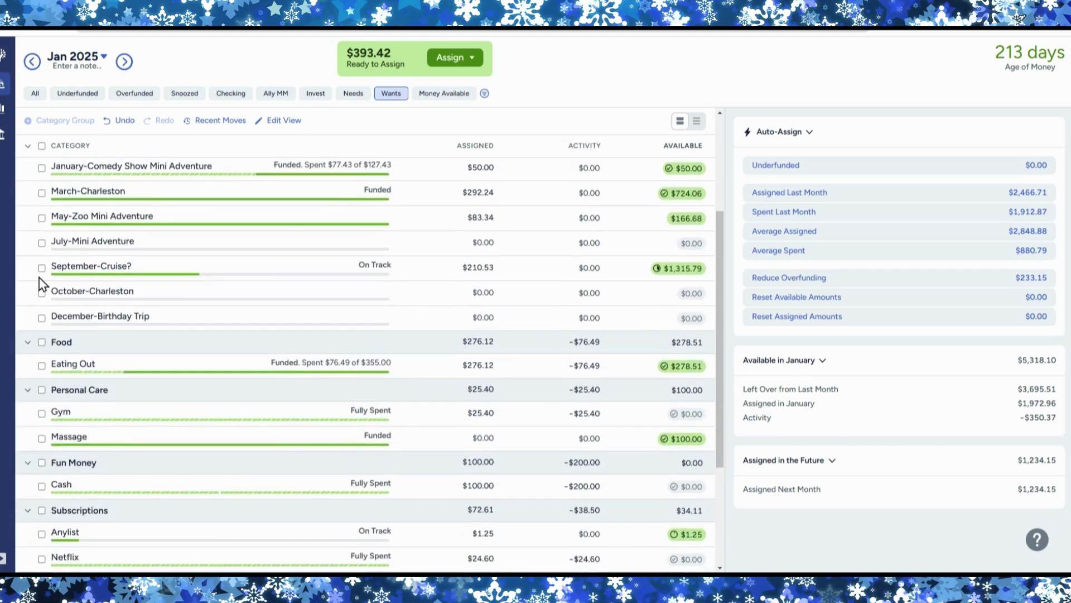
scroll(40, 284, "down", 1)
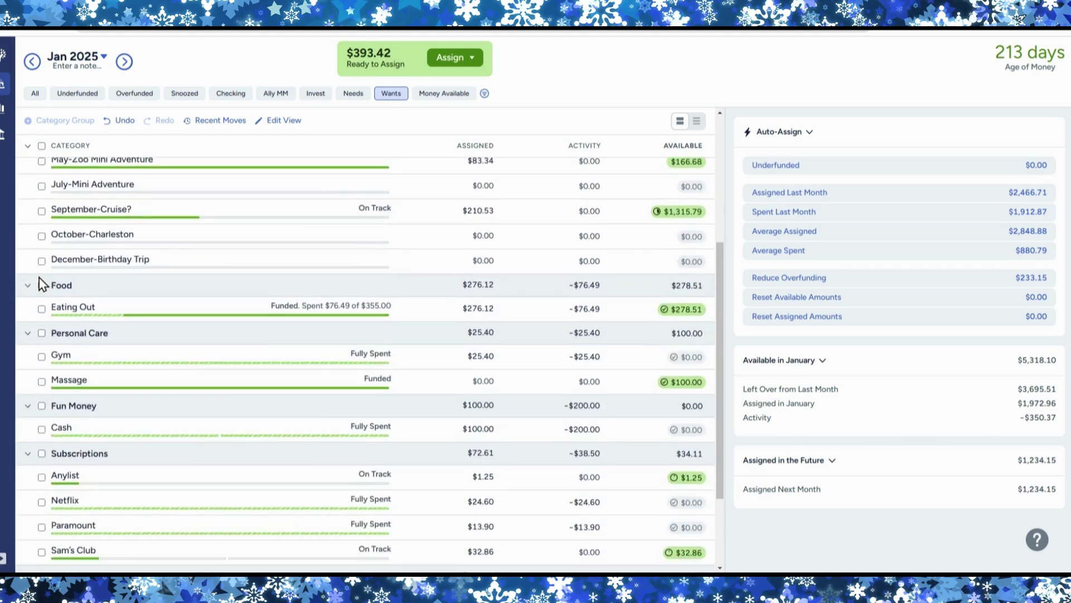
scroll(40, 284, "down", 1)
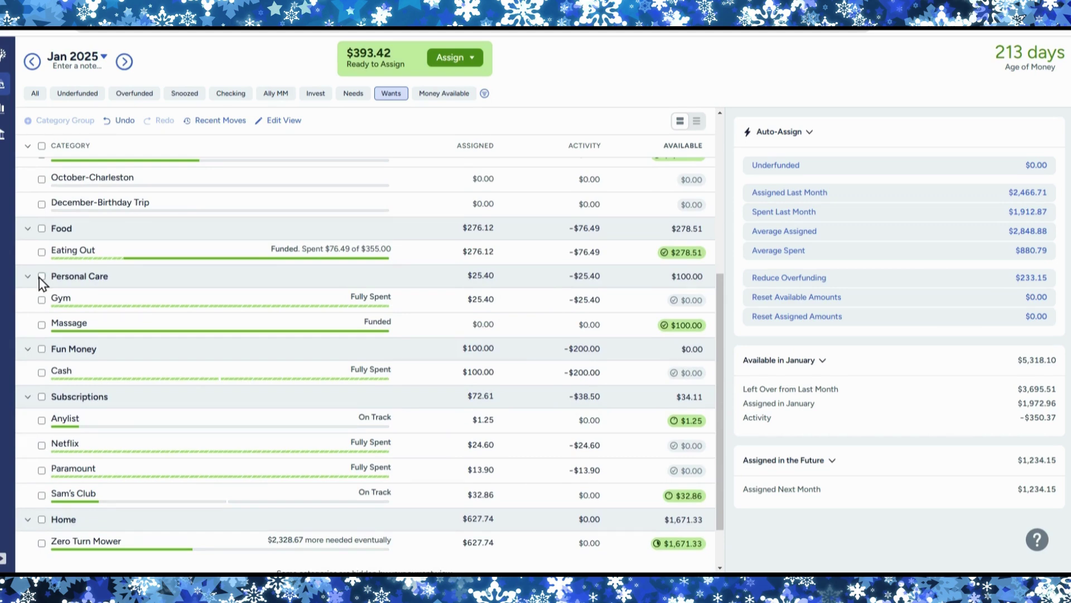
scroll(42, 283, "down", 1)
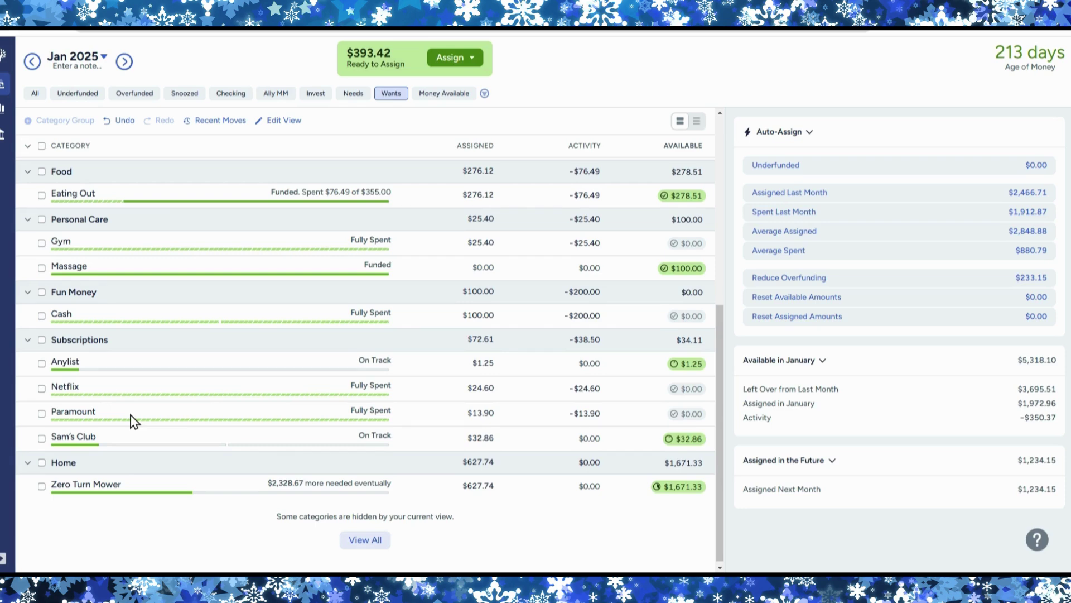
scroll(133, 421, "up", 4)
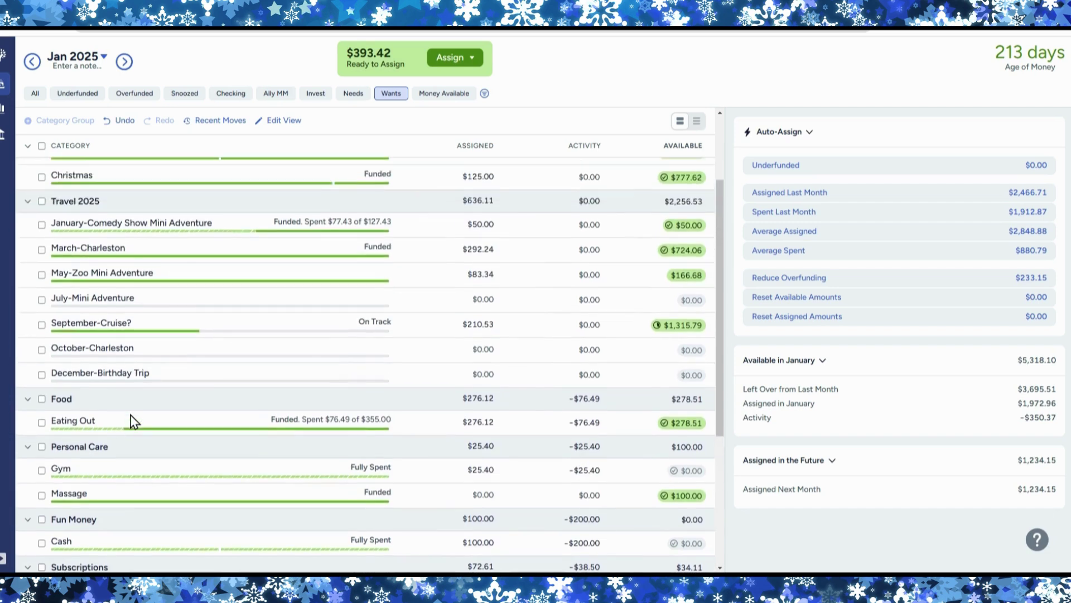
scroll(132, 422, "up", 3)
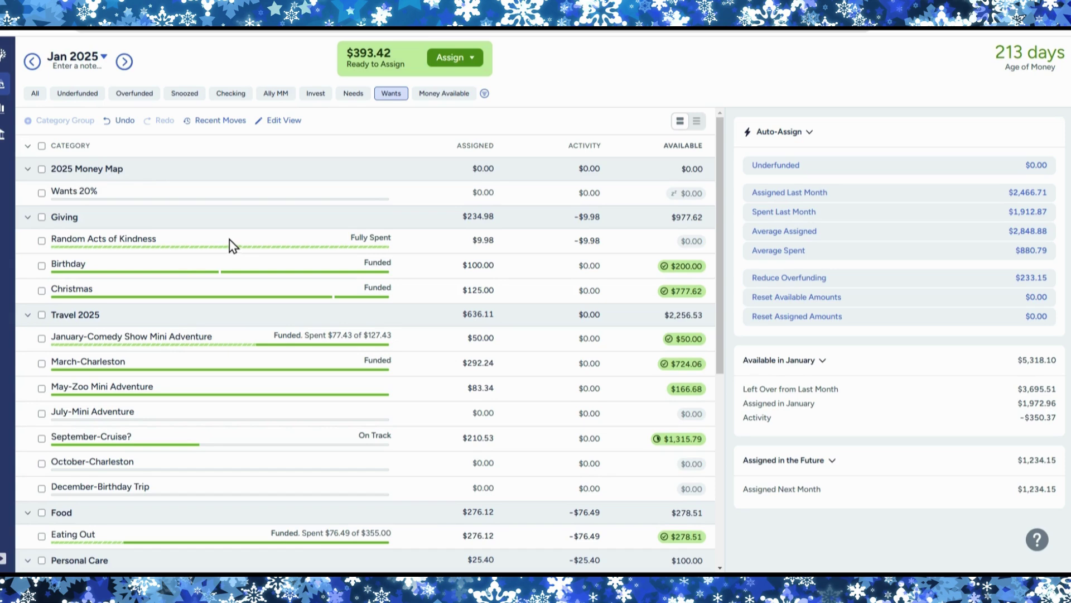
Add 393.42 to the January amount assigned to 2026 IRA's in the investing categories
left_click(317, 94)
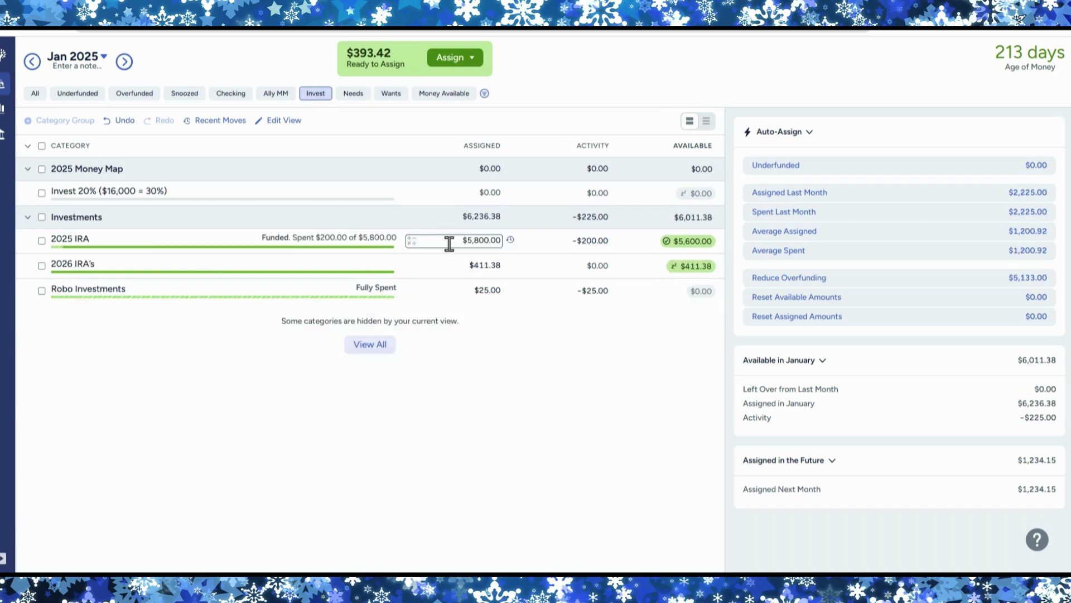
left_click(499, 266)
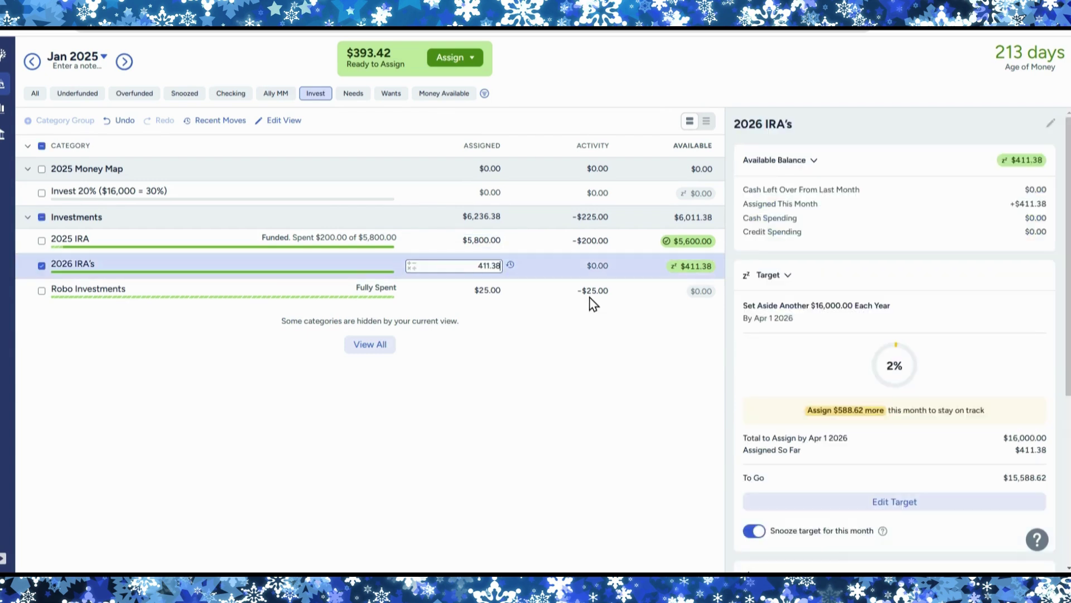
type("+393")
key("Return")
left_click(41, 266)
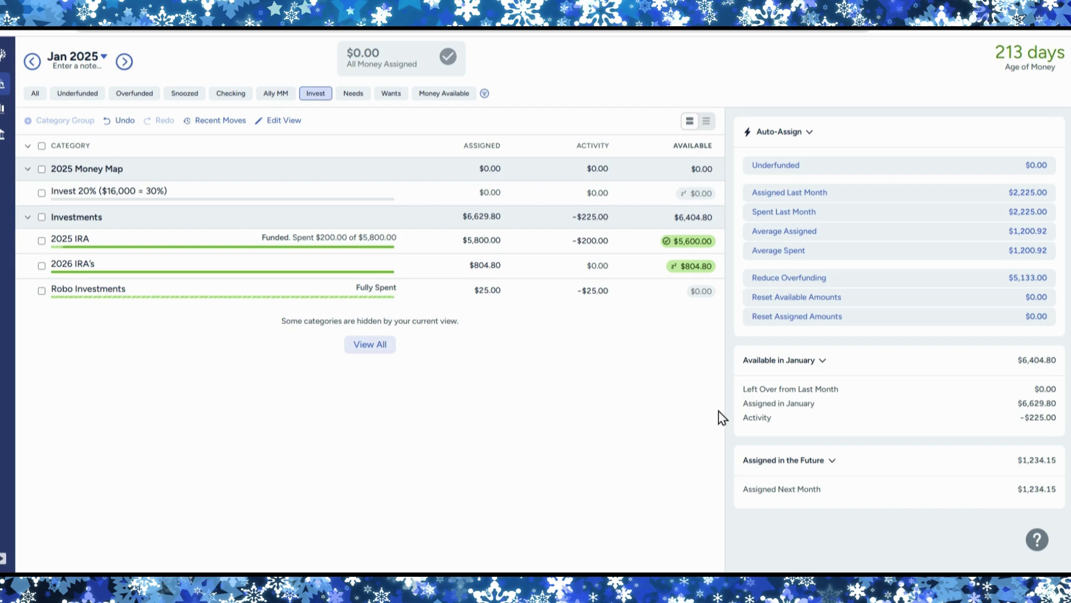
Turn off the January target snooze for 2026 IRA's and examine the category's target details
left_click(42, 266)
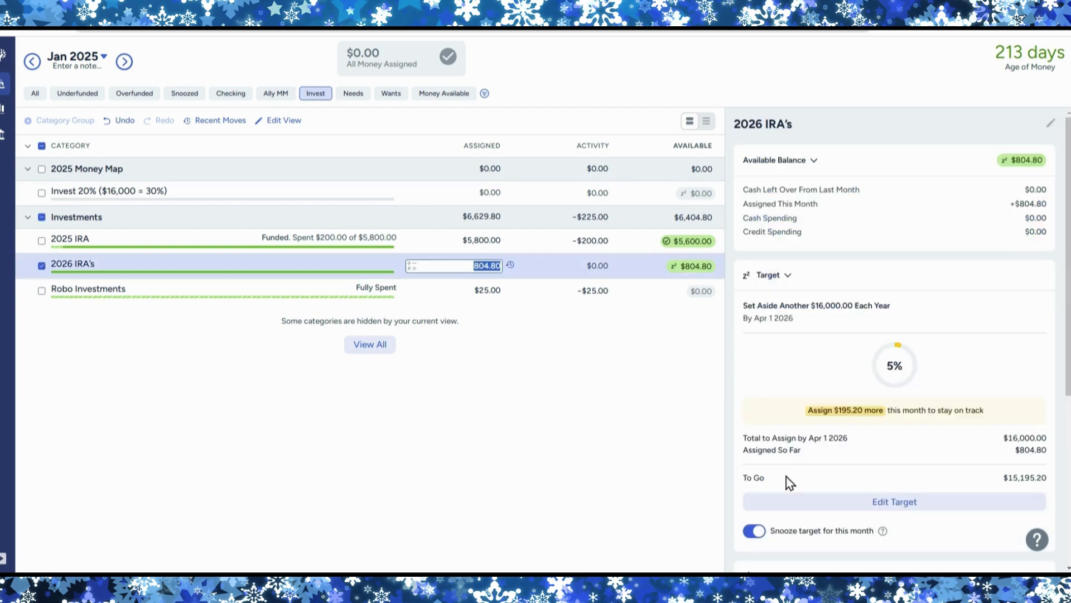
left_click(754, 532)
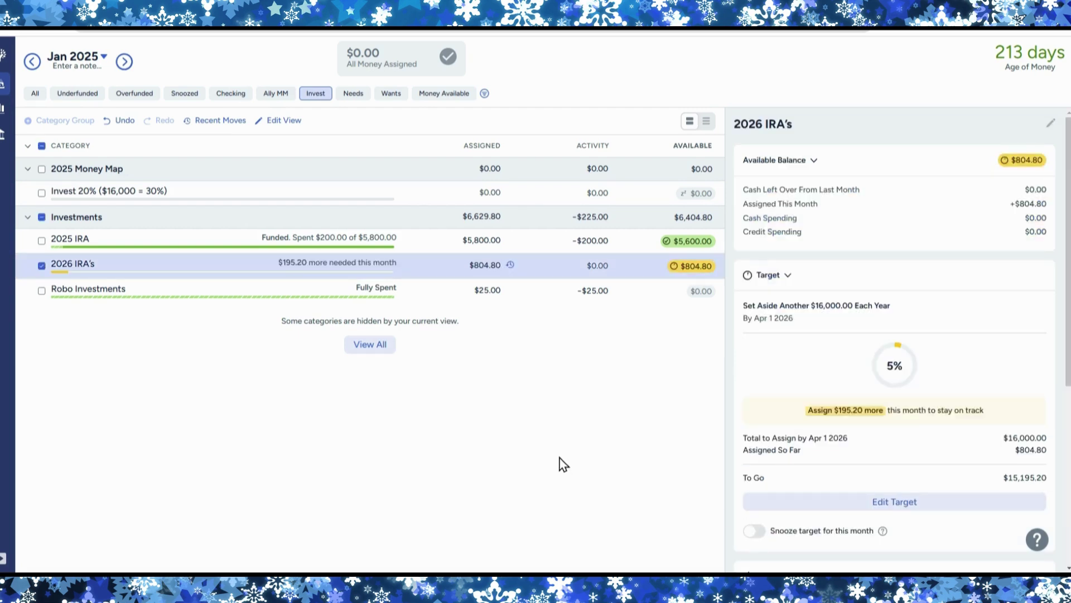
left_click(41, 266)
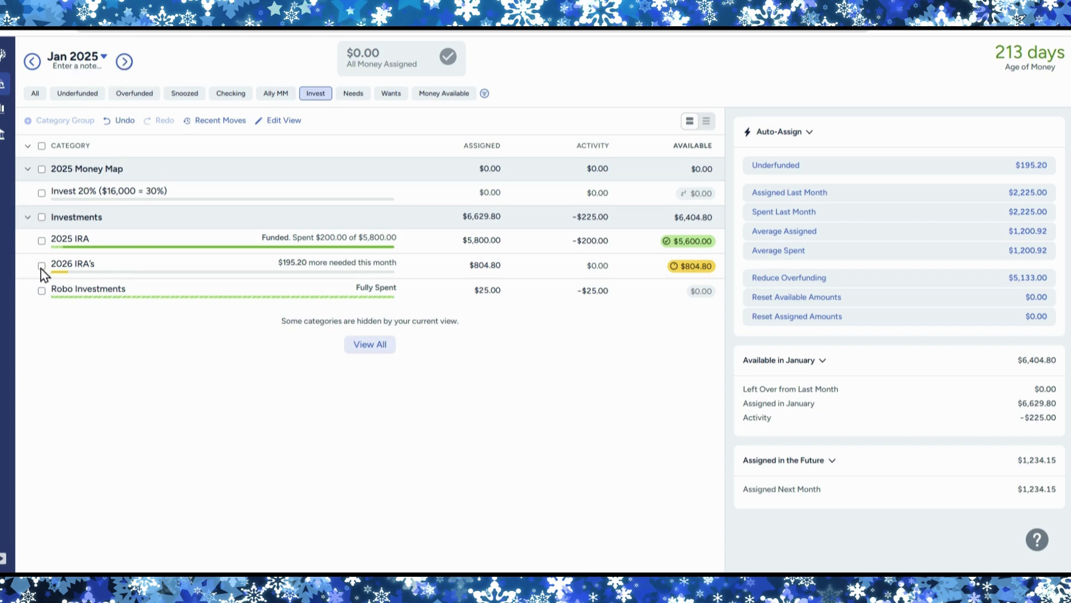
left_click(87, 265)
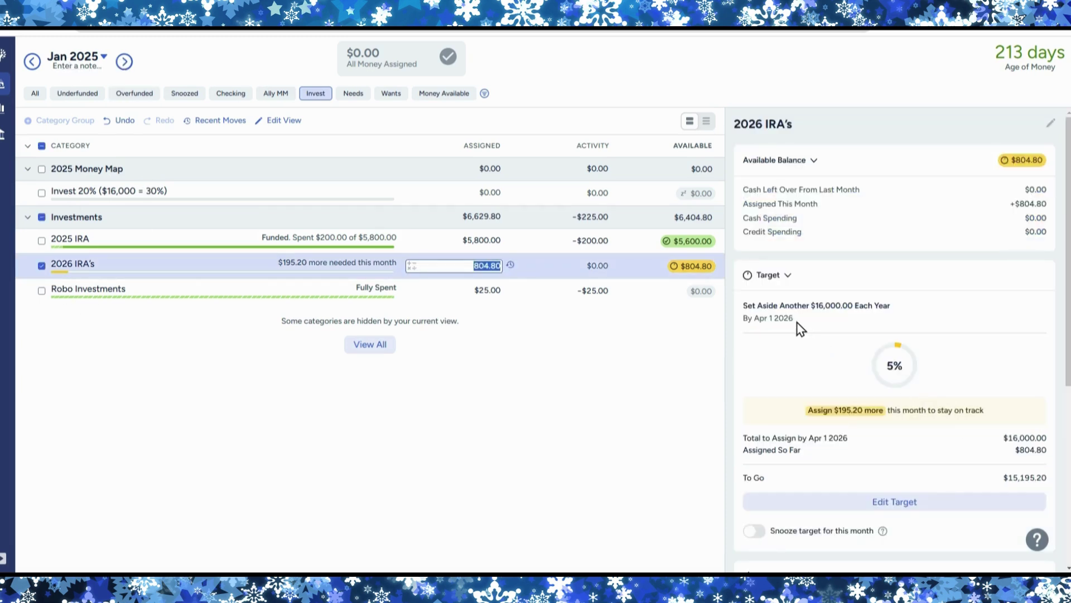
scroll(801, 329, "down", 1)
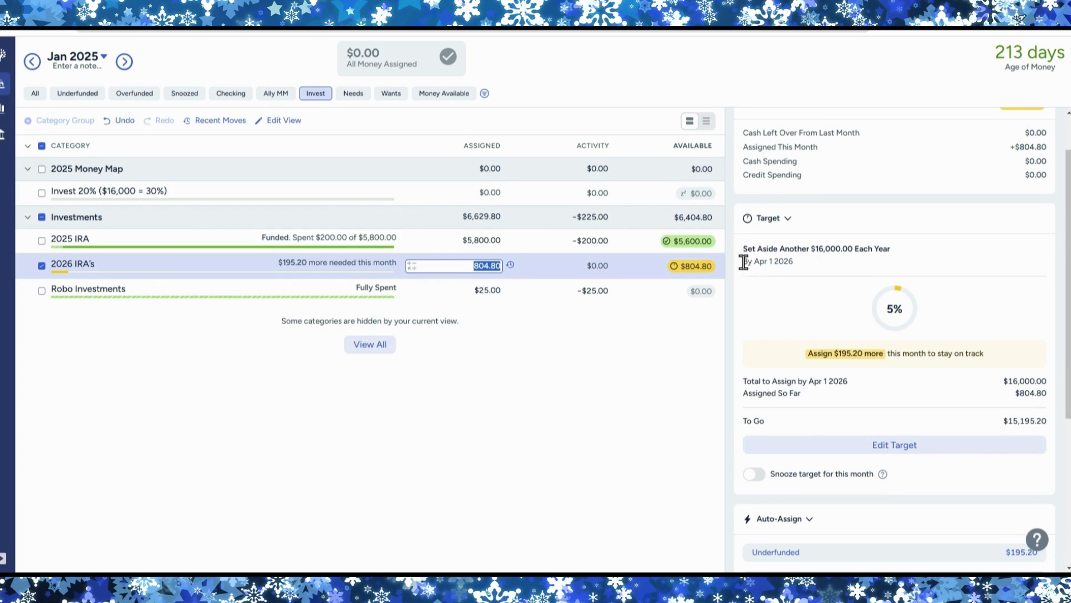
Check the due date of the 2026 IRA's target and deselect the category
left_click_drag(743, 260, 808, 281)
left_click(818, 275)
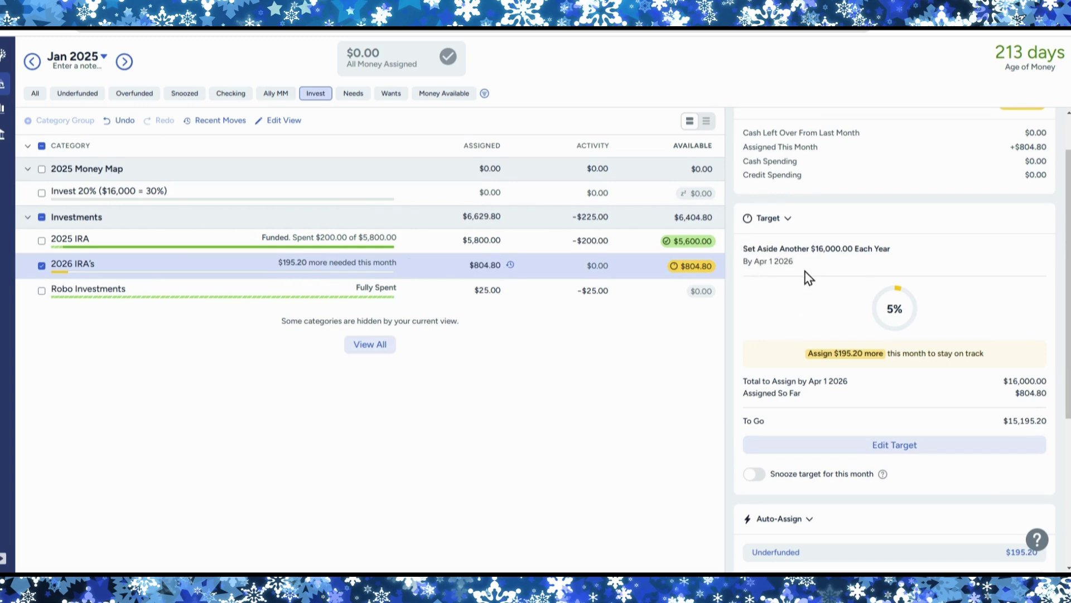
left_click(42, 269)
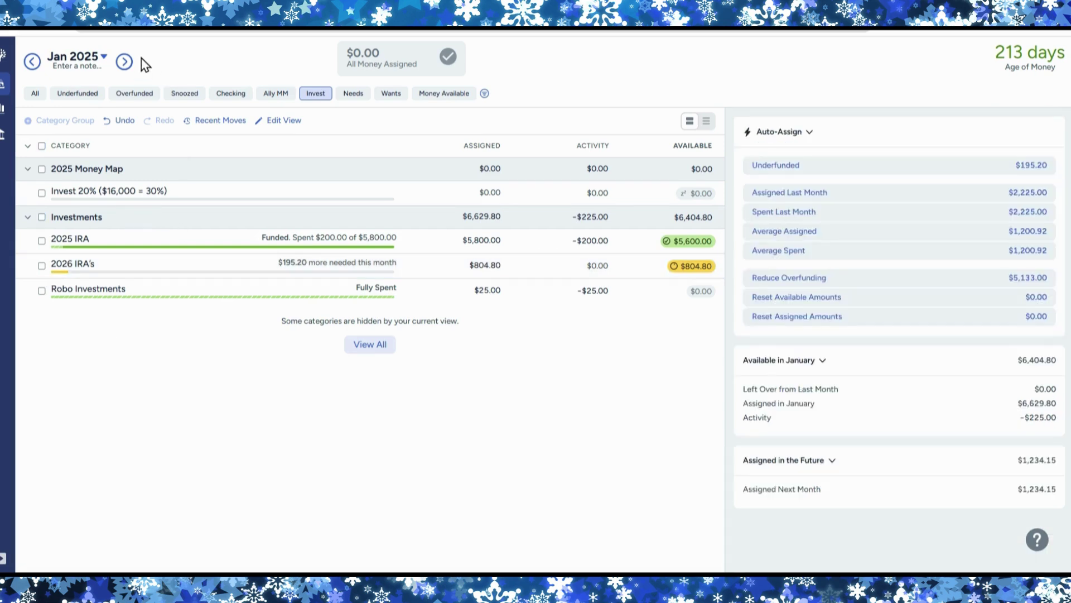
Show all categories for February 2025 and check the combined underfunded amount of every category outside the 2025 Money Map group
left_click(35, 94)
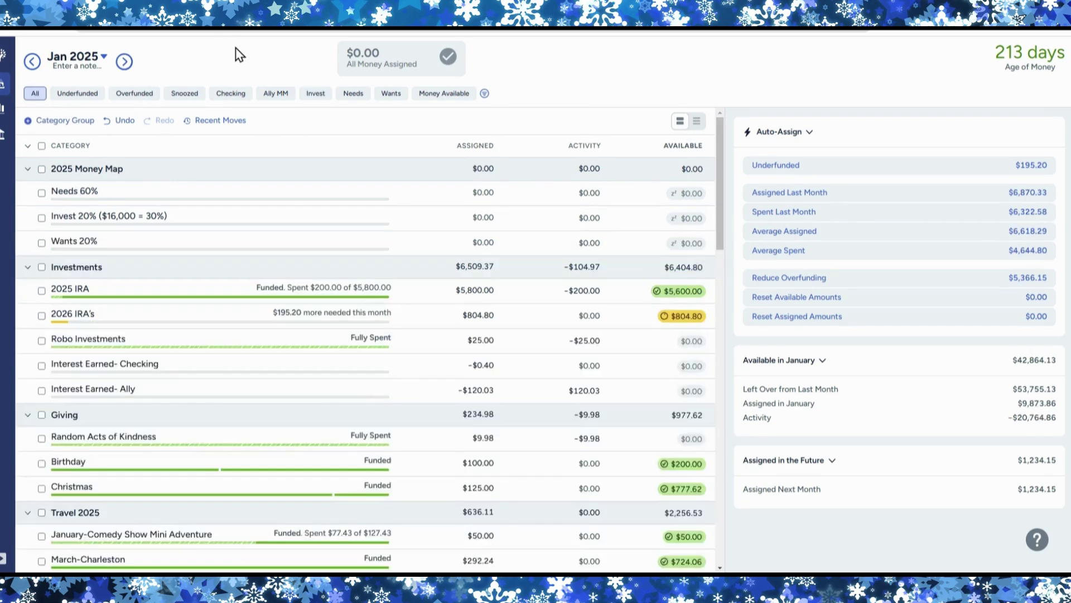
left_click(123, 62)
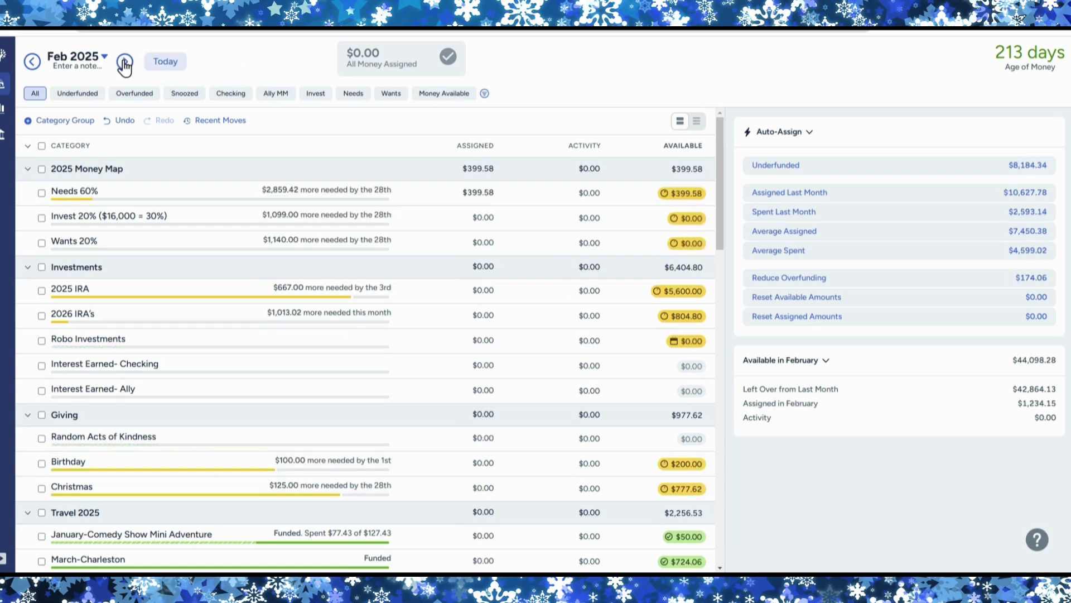
left_click(42, 146)
left_click(42, 169)
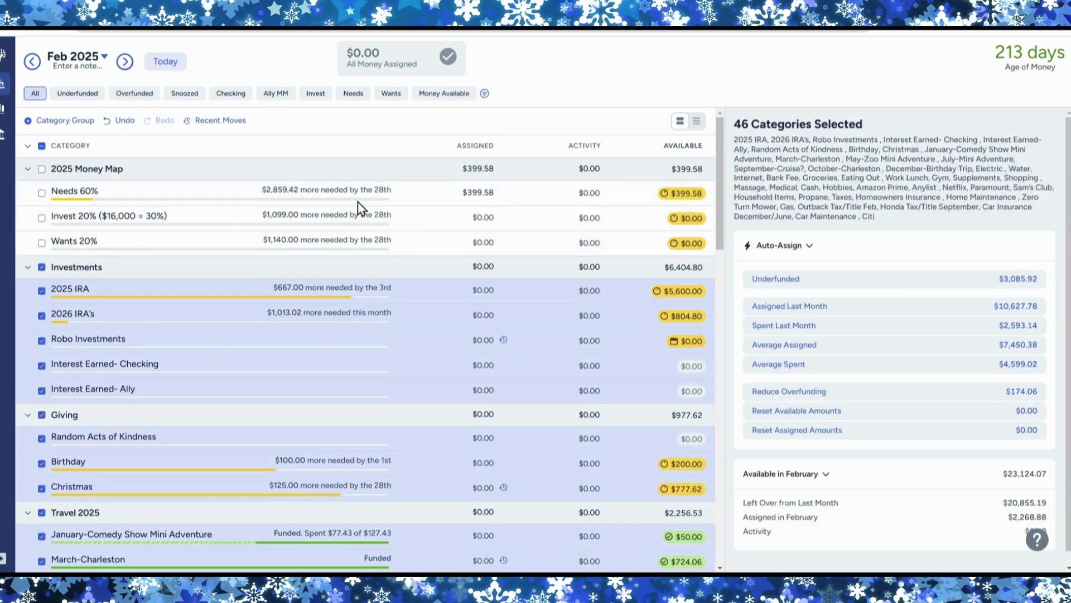
scroll(357, 201, "down", 1)
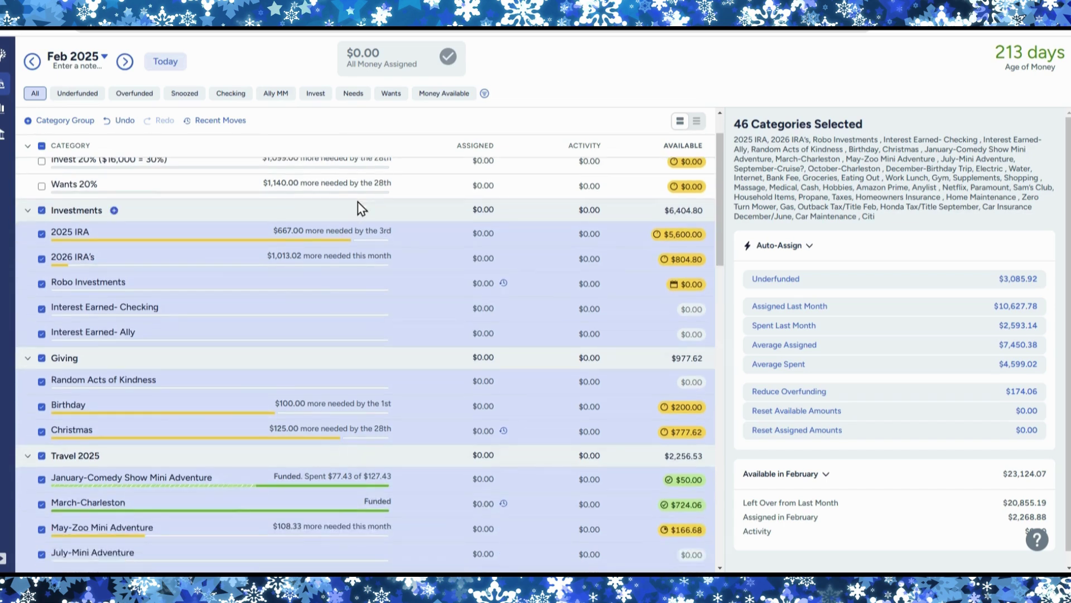
scroll(357, 203, "up", 1)
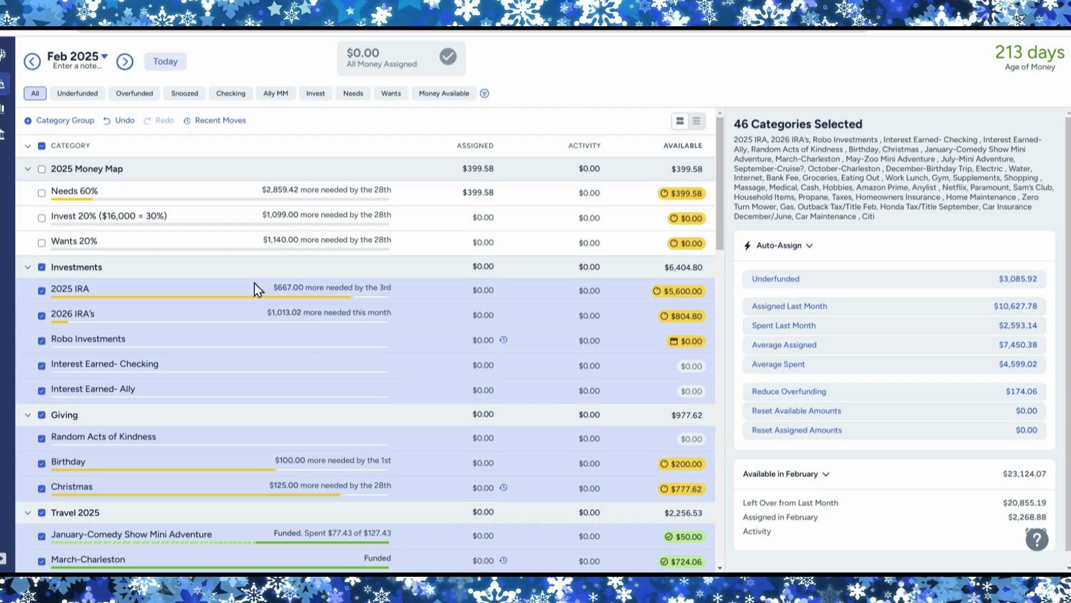
left_click(41, 147)
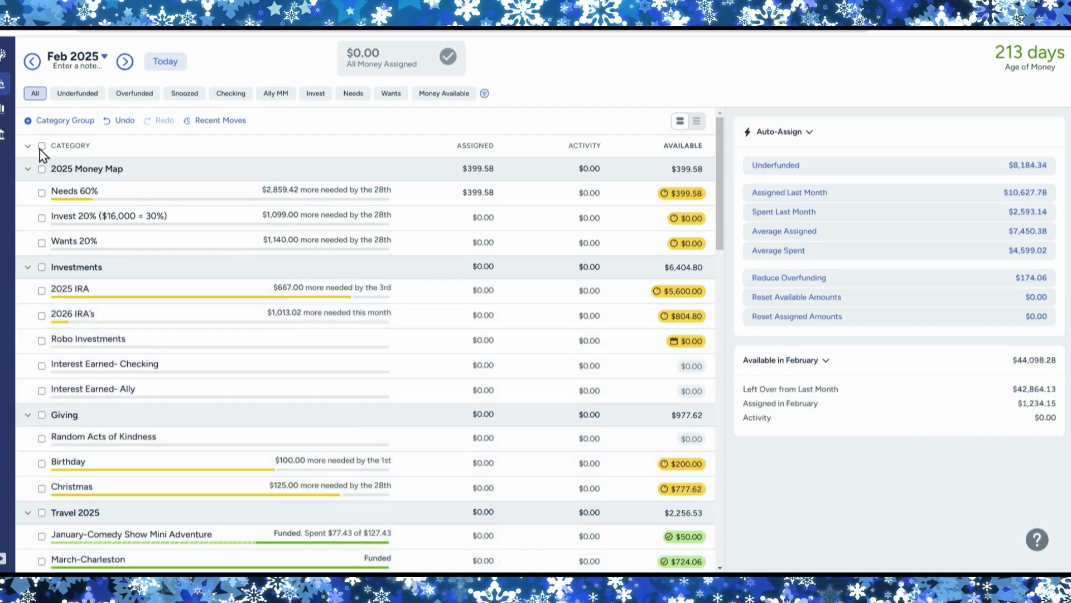
Review the February funding status of the individual categories from Investments through Bills
scroll(55, 341, "down", 3)
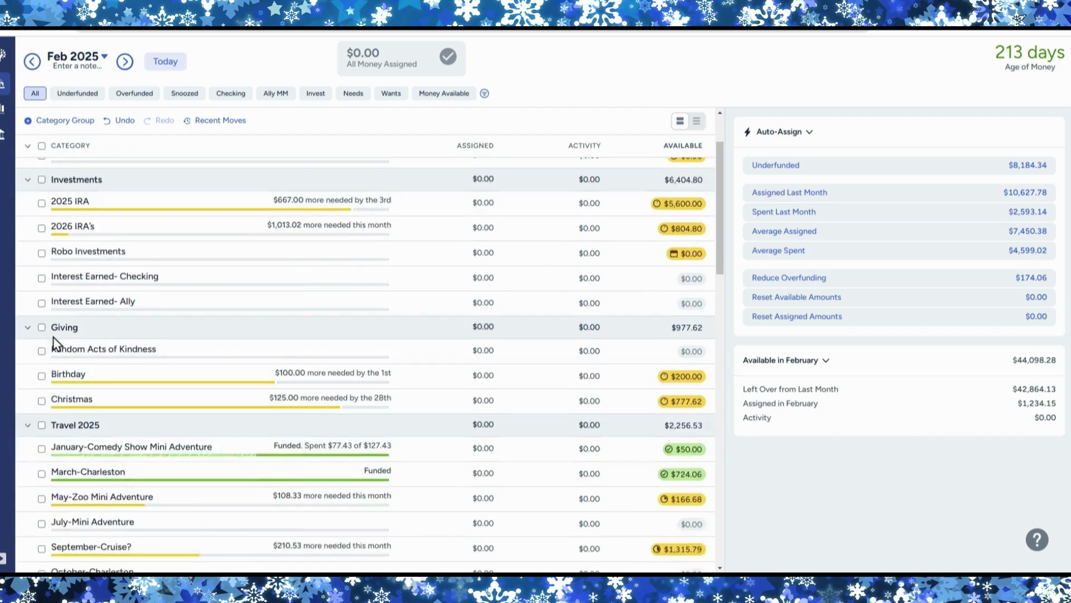
scroll(54, 344, "down", 1)
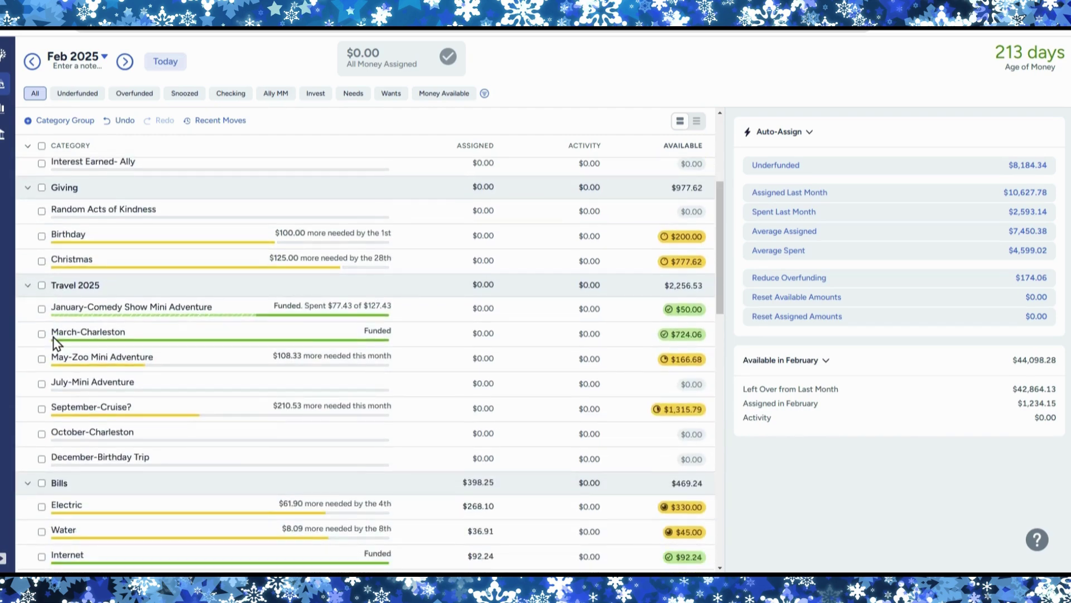
scroll(54, 341, "down", 1)
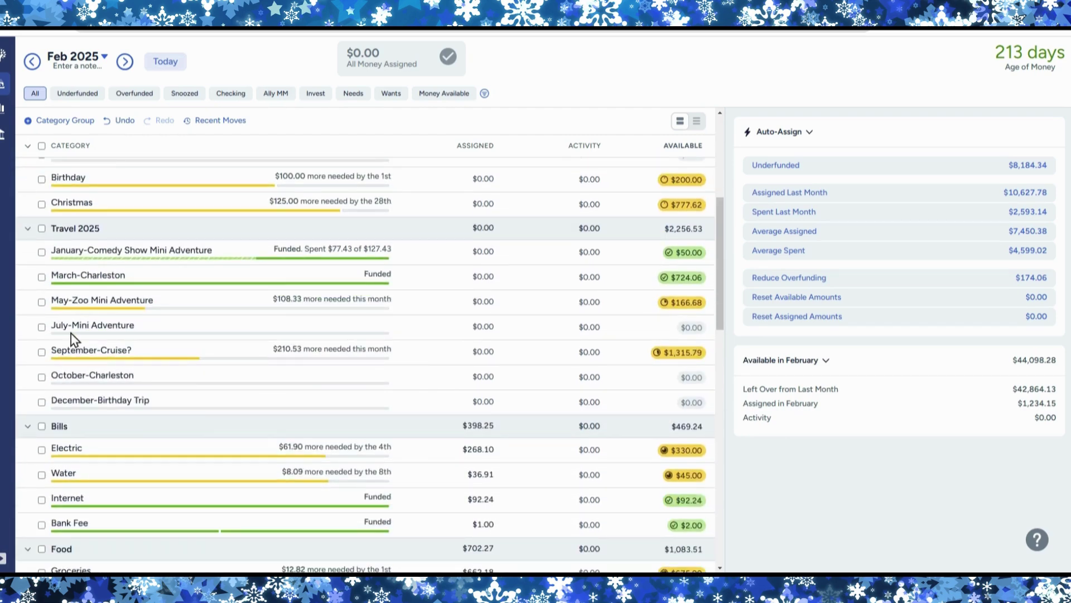
scroll(73, 339, "up", 5)
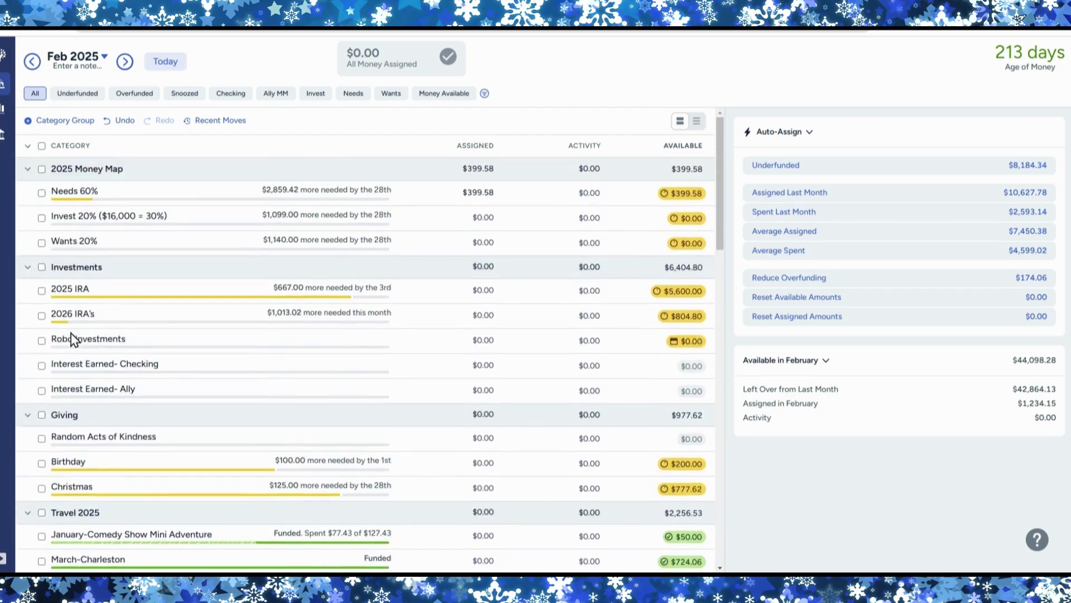